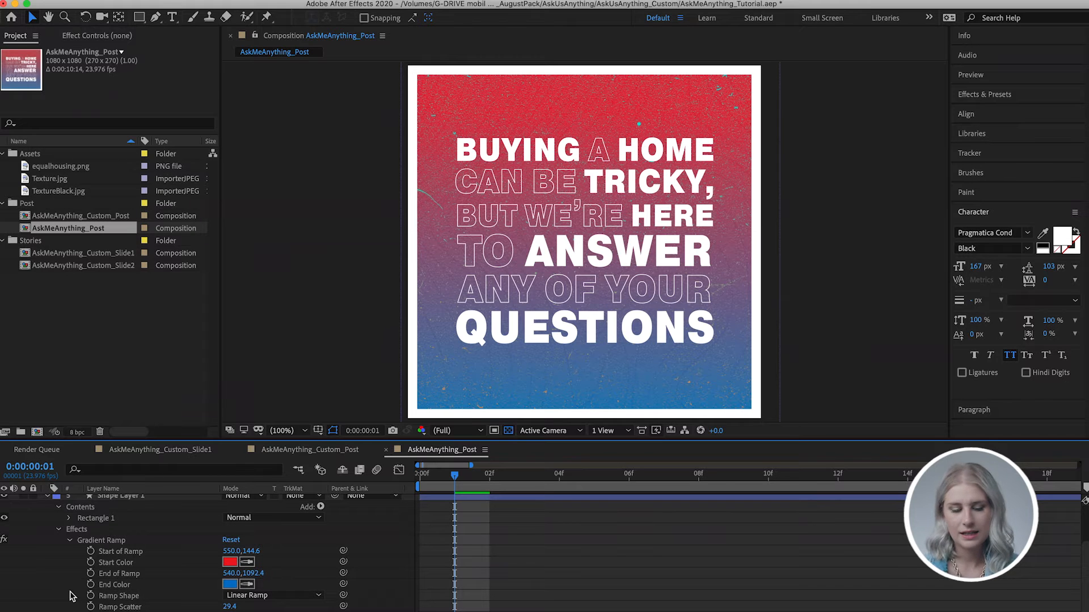
Set Shape Layer 1's Gradient Ramp end color to orange C96205 and its start color to a saturated blue
click(231, 585)
mouse_move(348, 584)
mouse_down()
mouse_move(355, 600)
mouse_move(357, 590)
mouse_up()
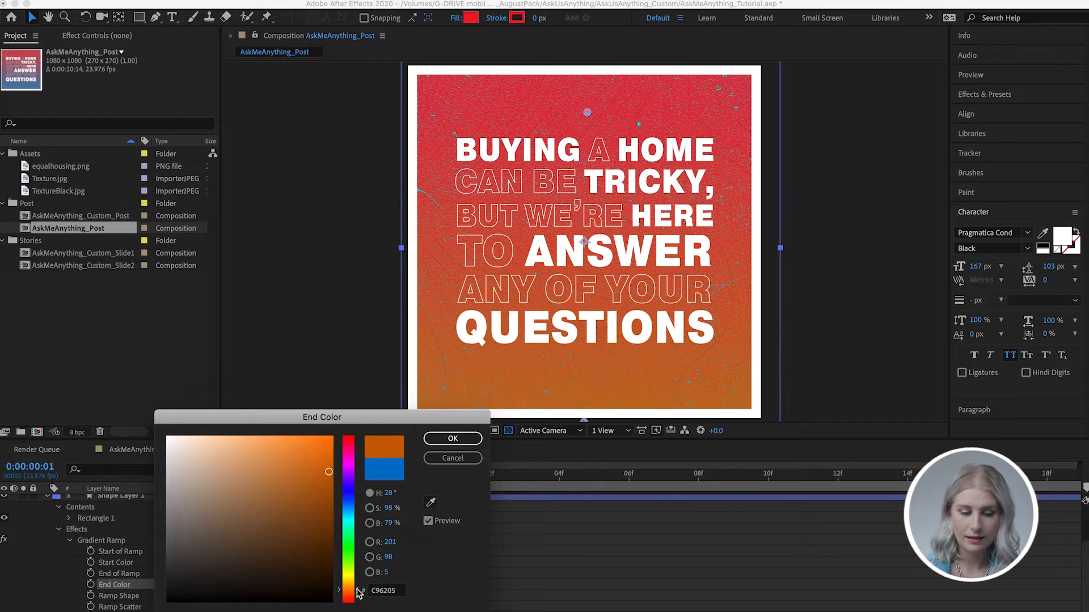
click(452, 439)
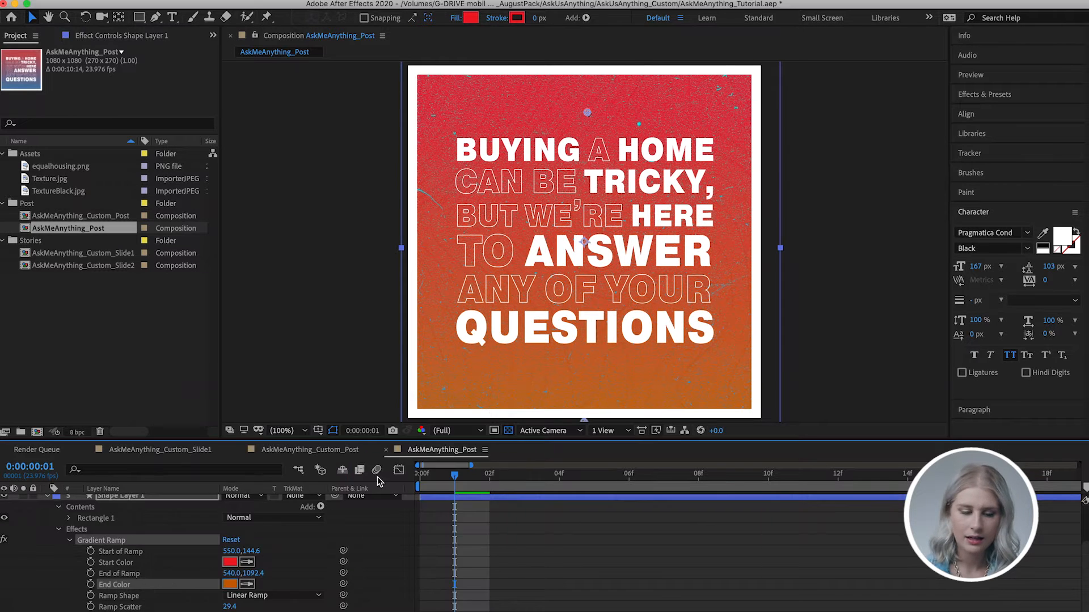
click(232, 562)
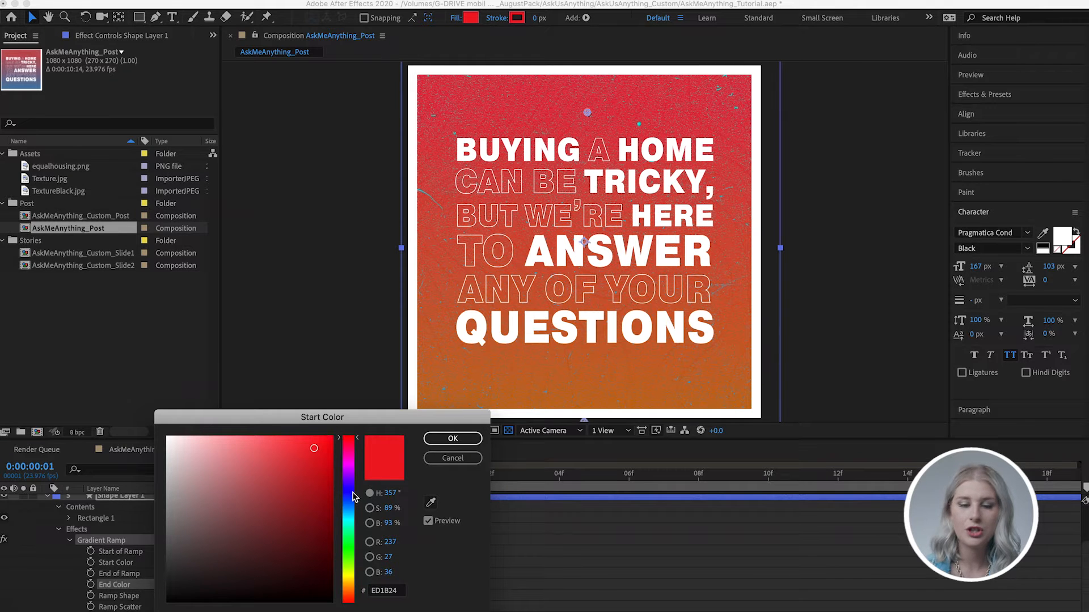
click(348, 493)
click(447, 439)
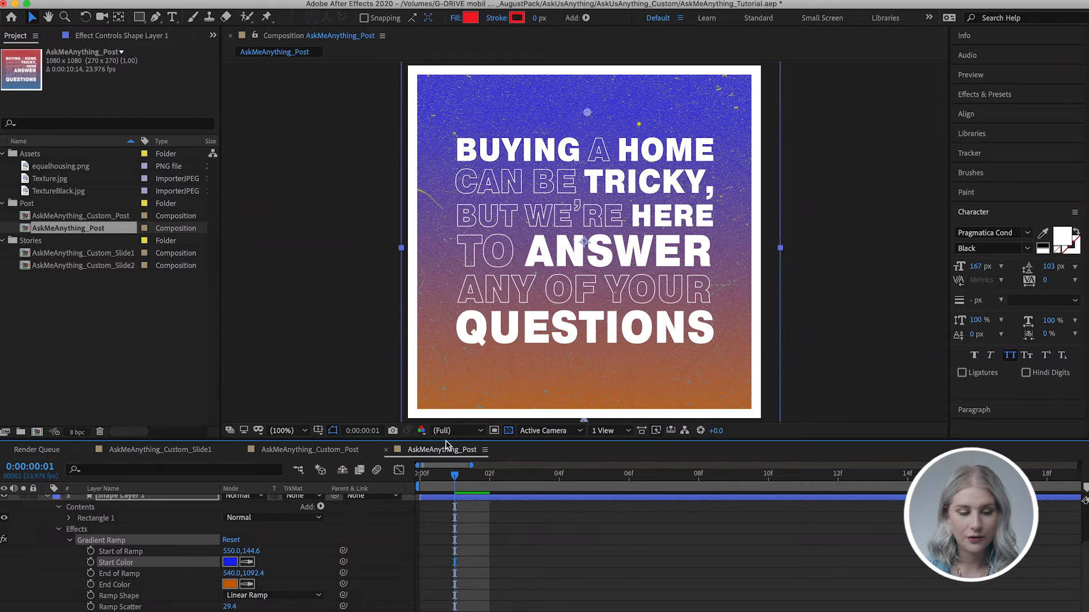
Collapse Shape Layer 1's properties and briefly hide the layer to view the artwork without its gradient background
scroll(70, 574, up, 3)
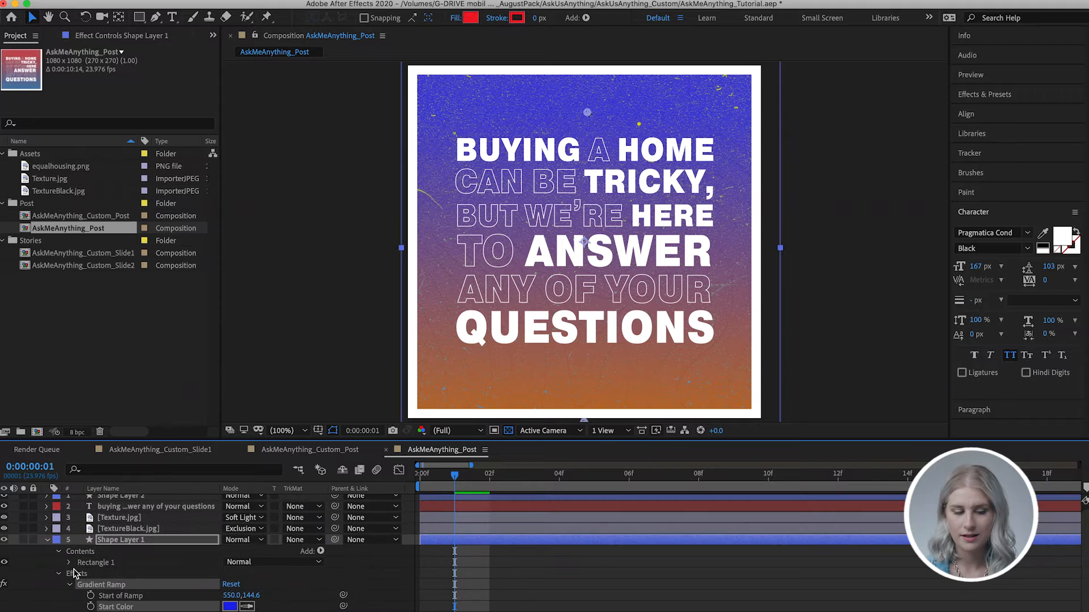
click(46, 545)
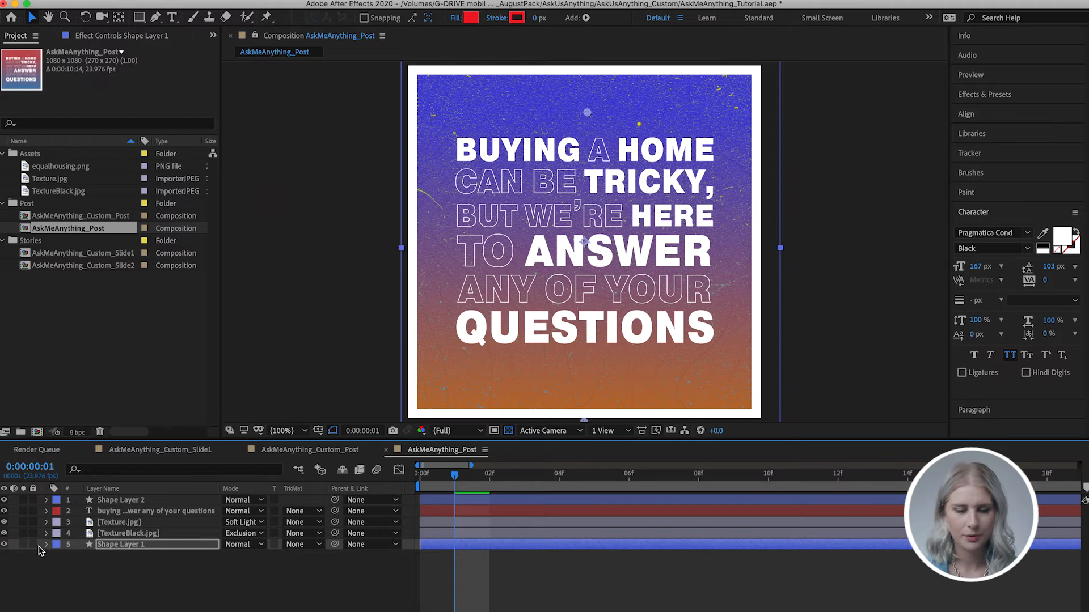
click(5, 544)
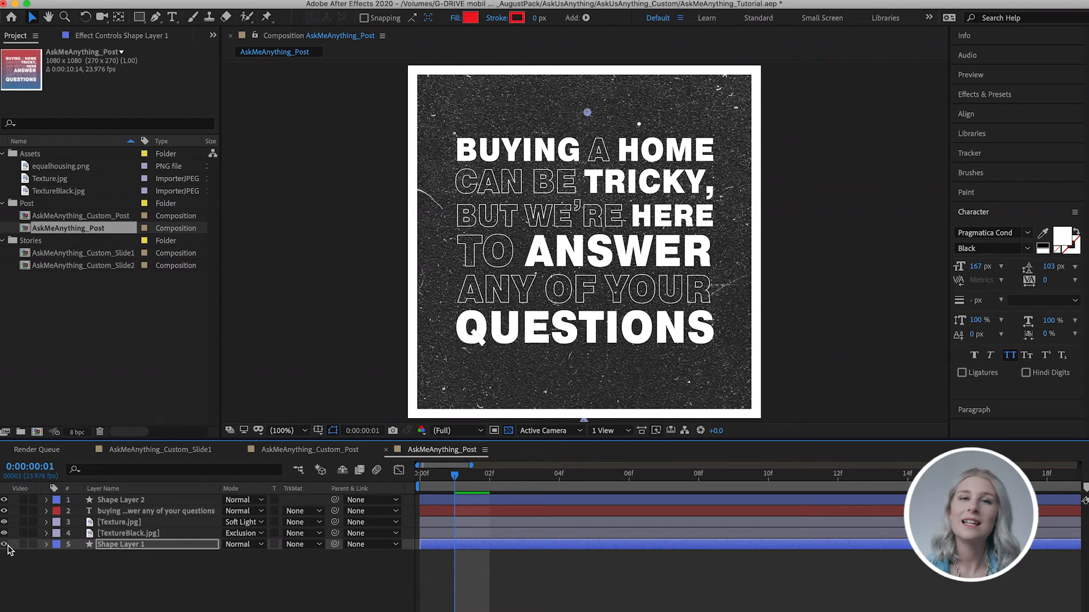
click(4, 544)
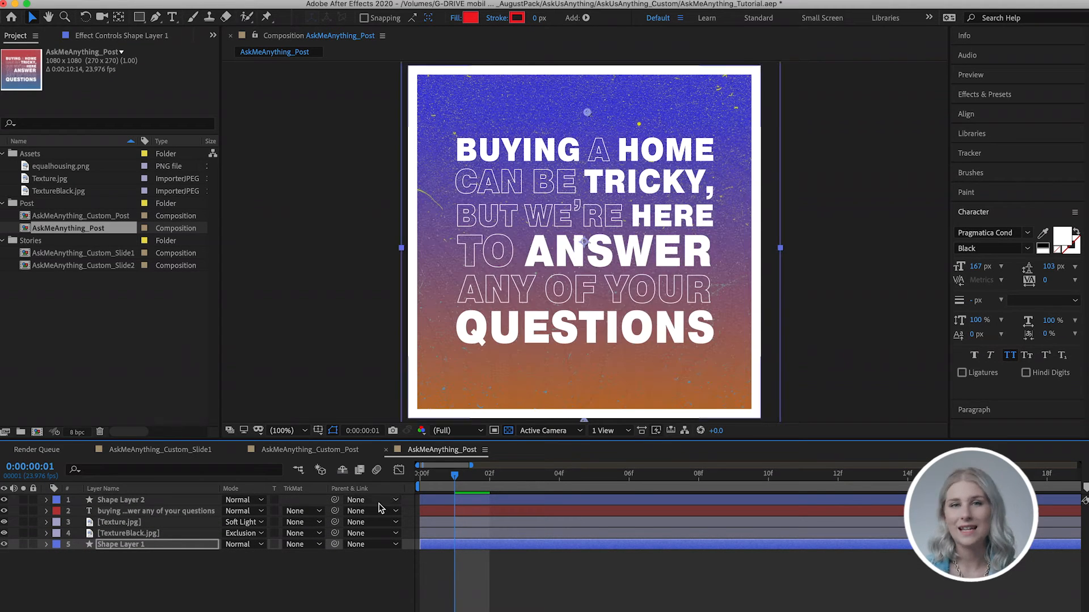
Replace the text layer's entire content with "hey, this is a tutorial"
double_click(437, 512)
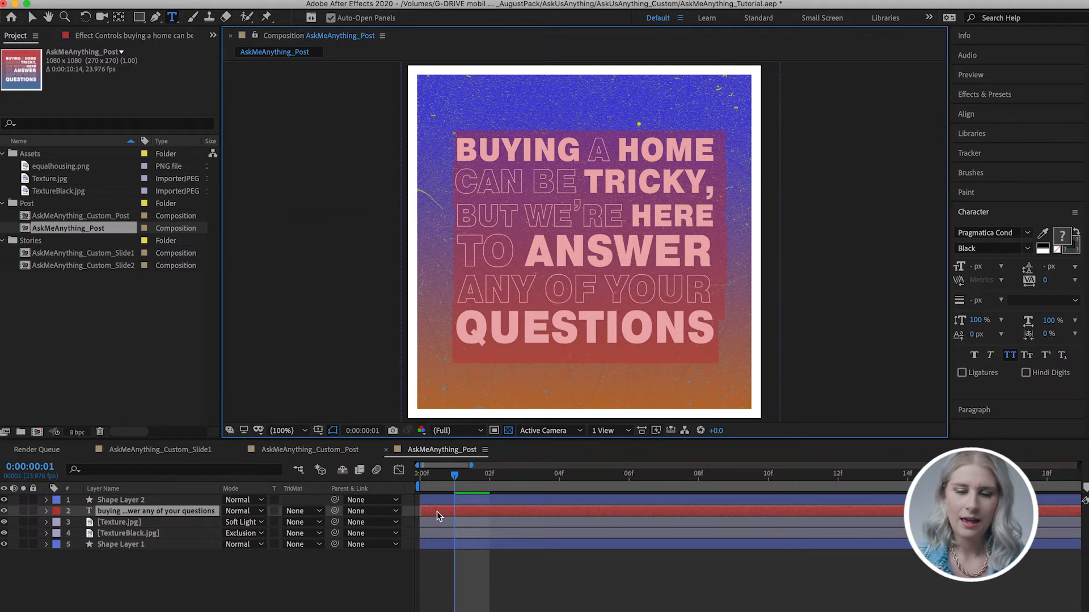
text(he)
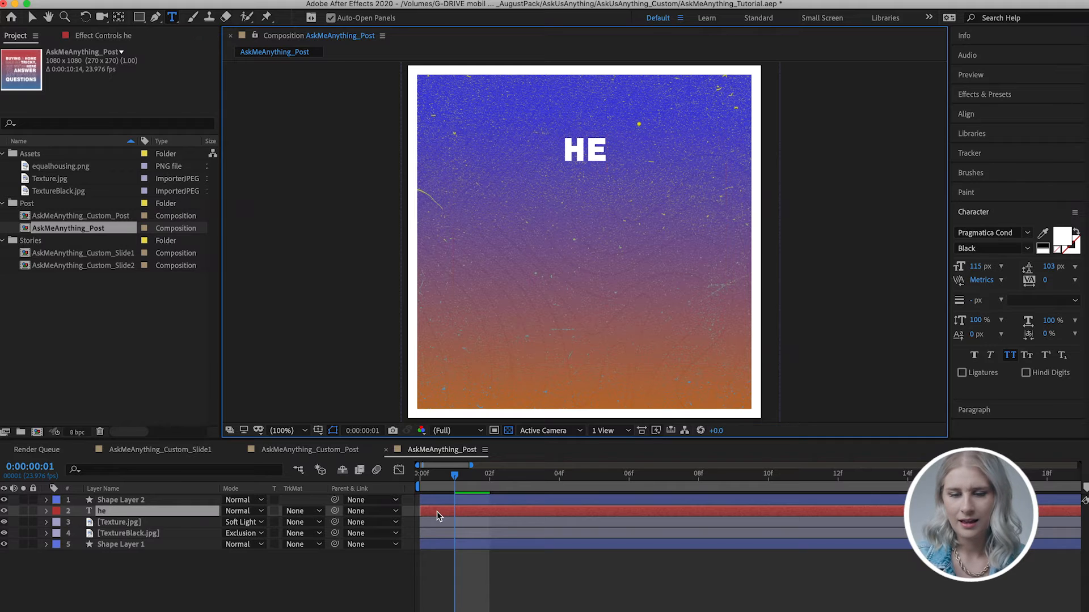
text(y, this is a tur)
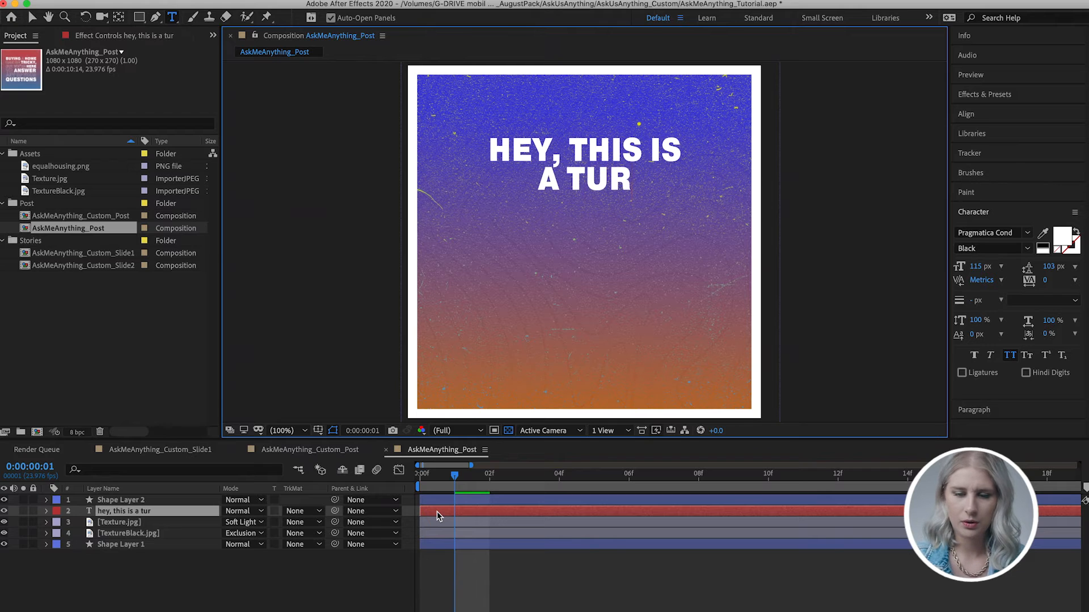
key(BackSpace)
text(torial)
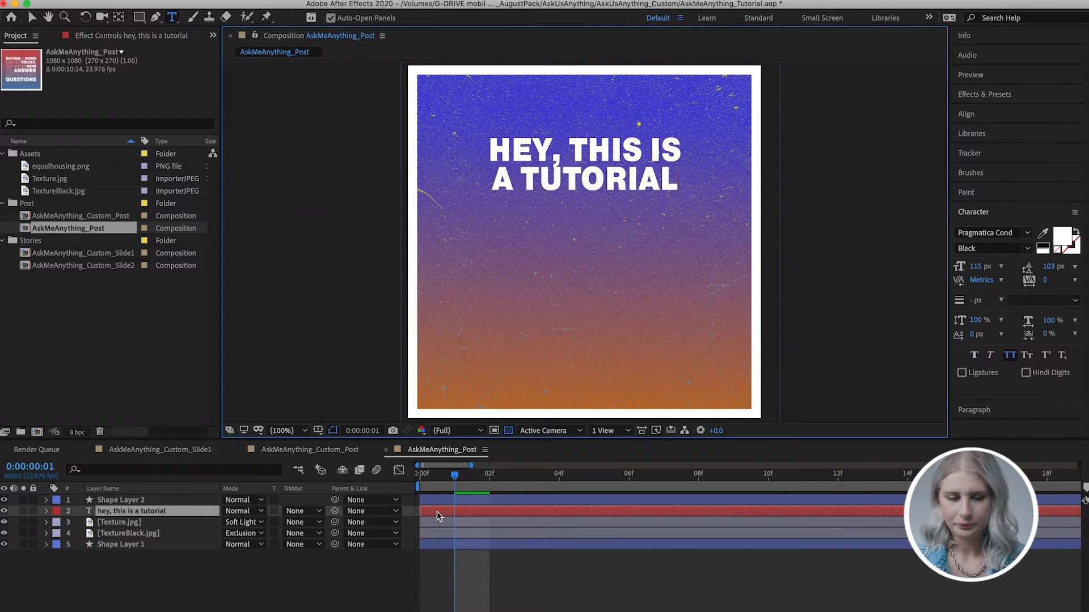
Add two more lines to the text reading "let me know" and "if you have"
key(Return)
text(let me kno)
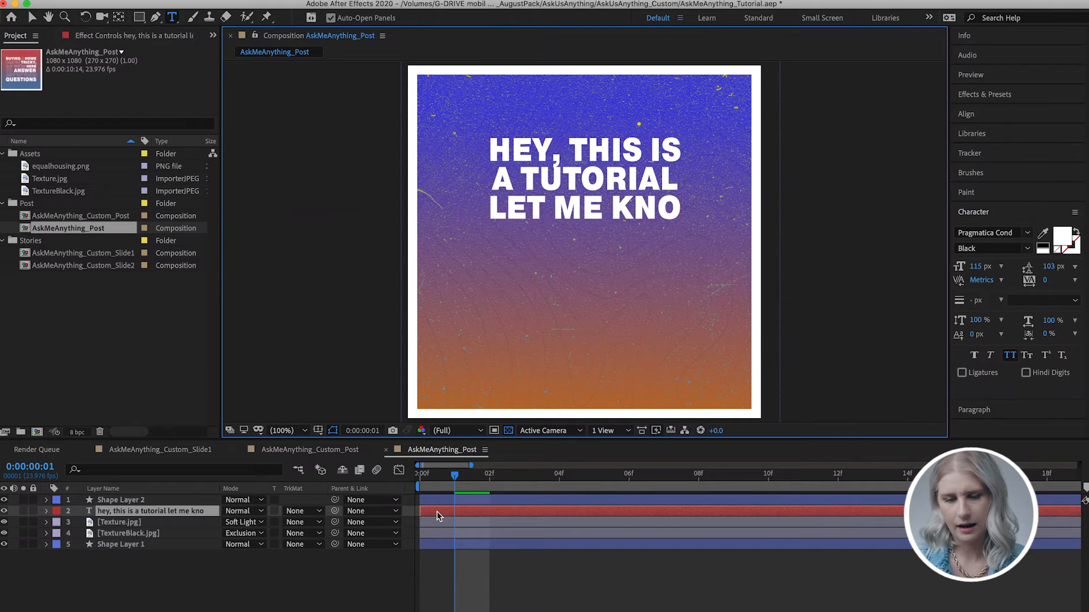
text(w)
key(Return)
text(if you ha)
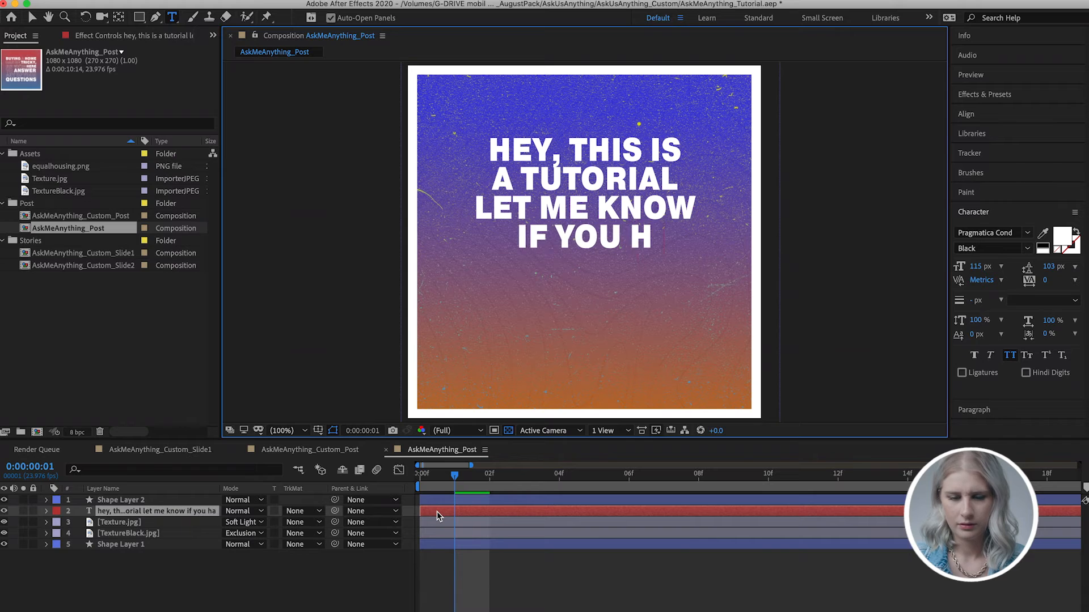
text(e)
key(BackSpace)
text(ve)
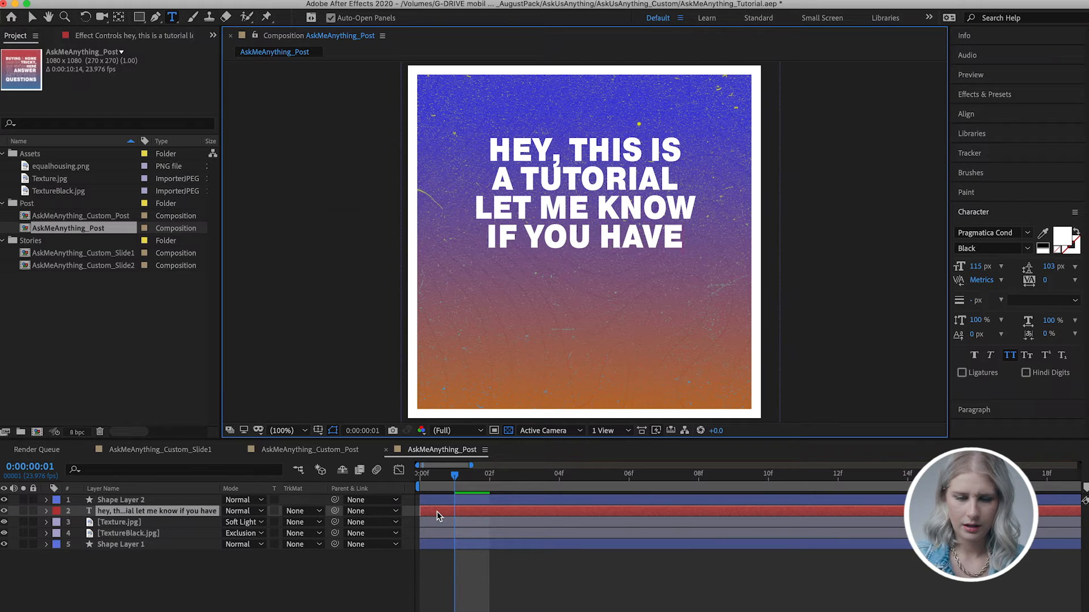
Add a closing line to the text reading only "questions"
key(Return)
text(any)
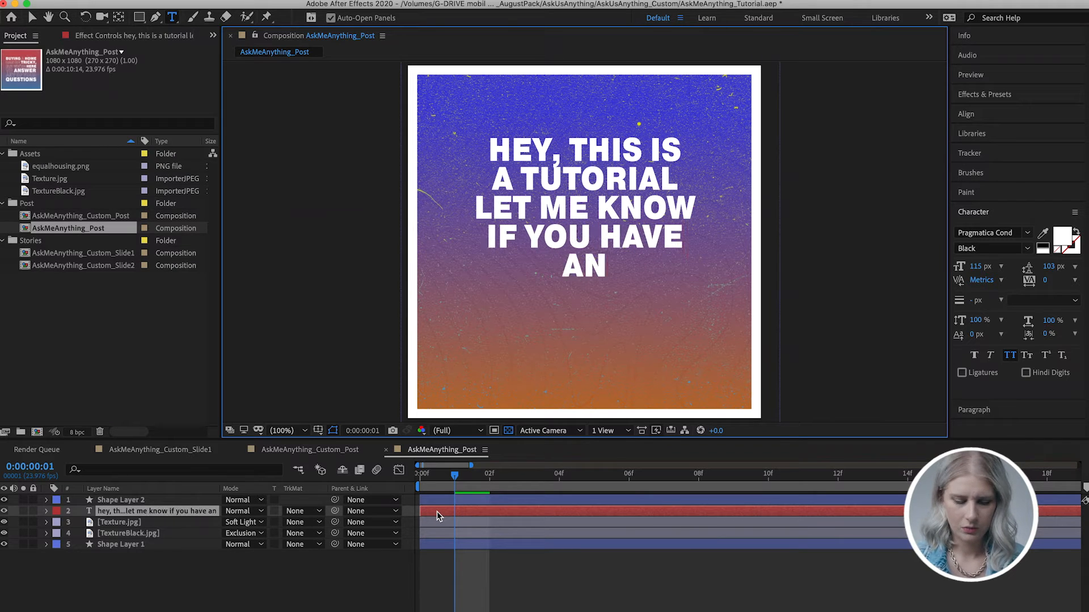
text( w)
key(BackSpace)
text(questions)
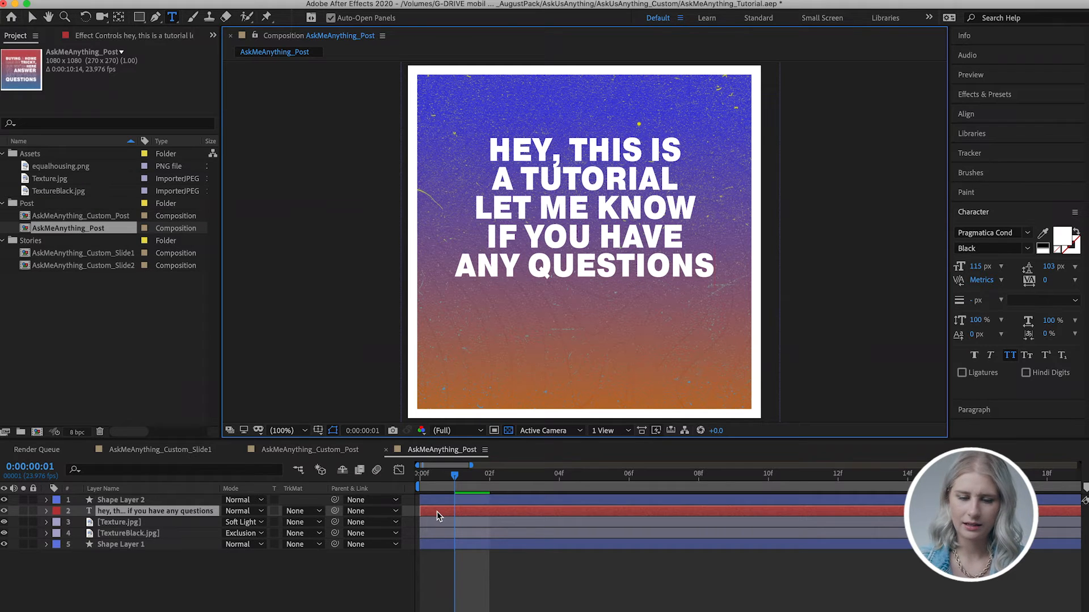
double_click(476, 269)
key(BackSpace)
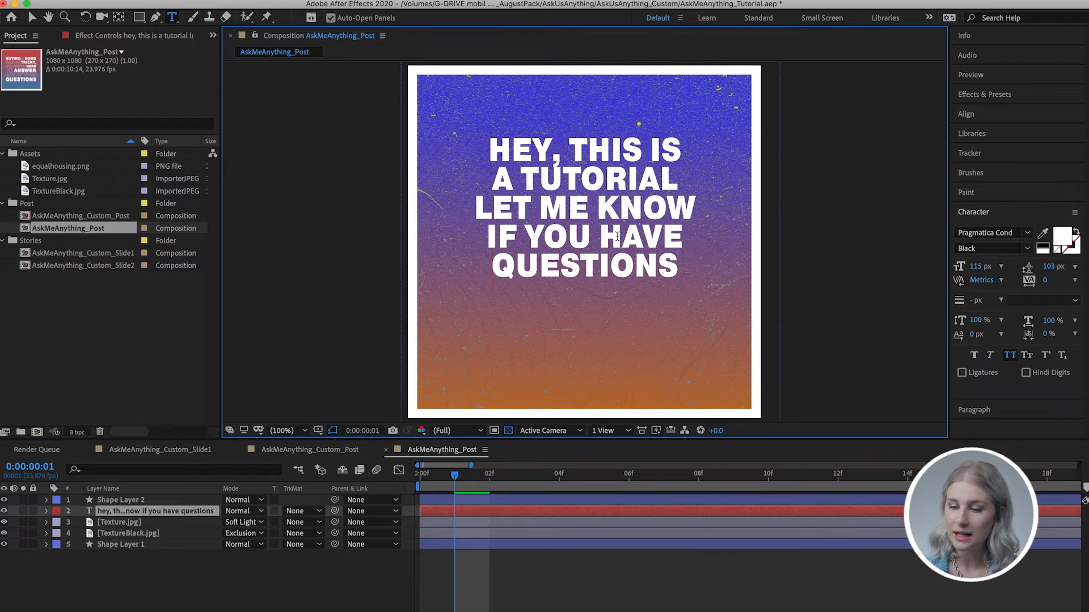
Set the font size of the whole text block to 137 px
double_click(478, 509)
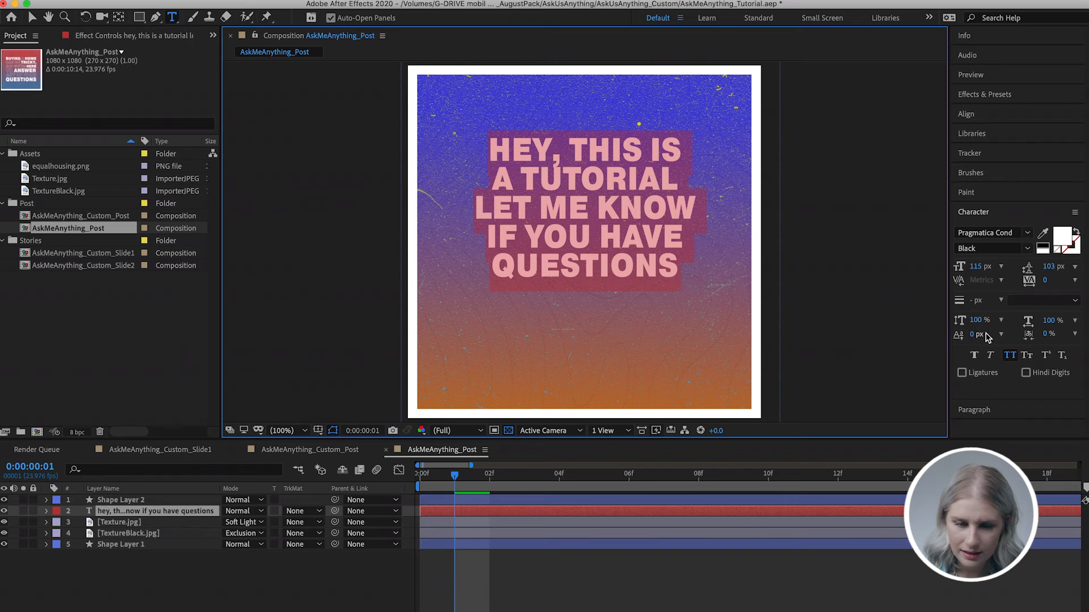
drag(978, 267, 999, 271)
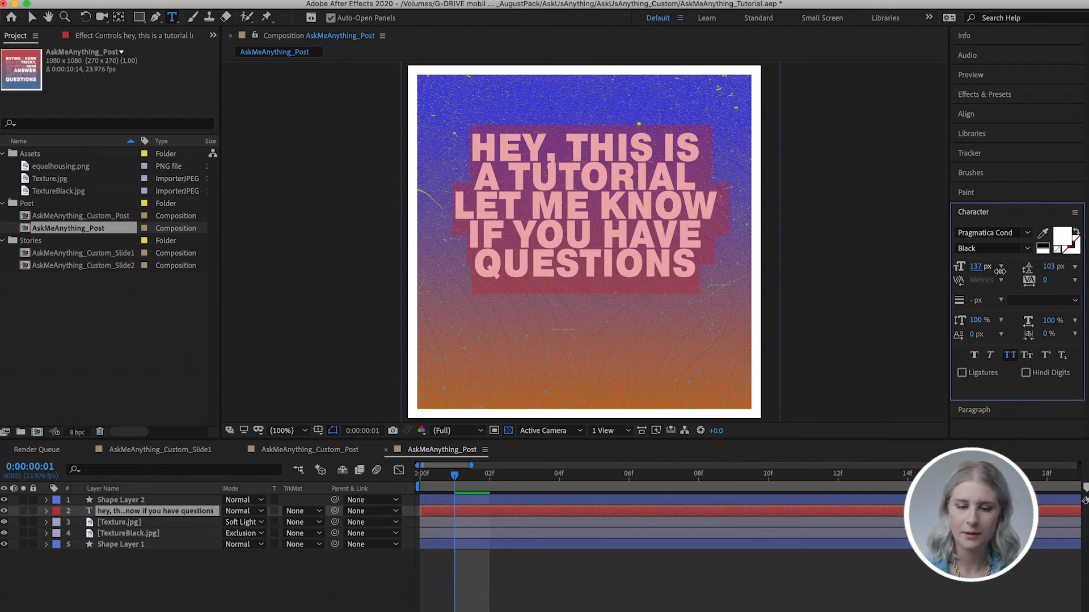
click(711, 231)
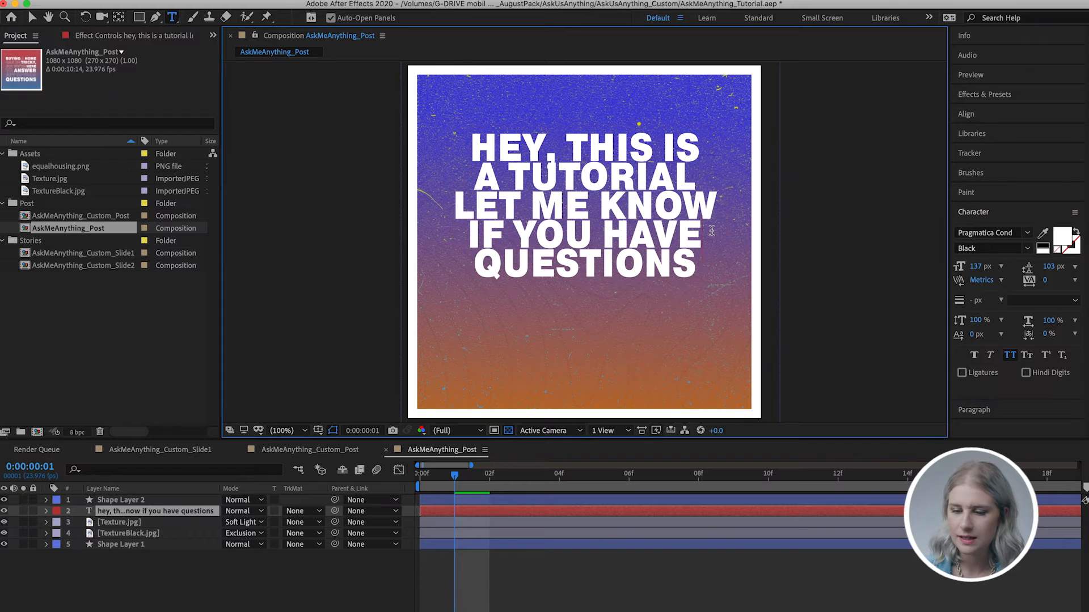
Set the font size of the "IF YOU HAVE" line to 154 px to match the width of the line above
drag(711, 231, 466, 233)
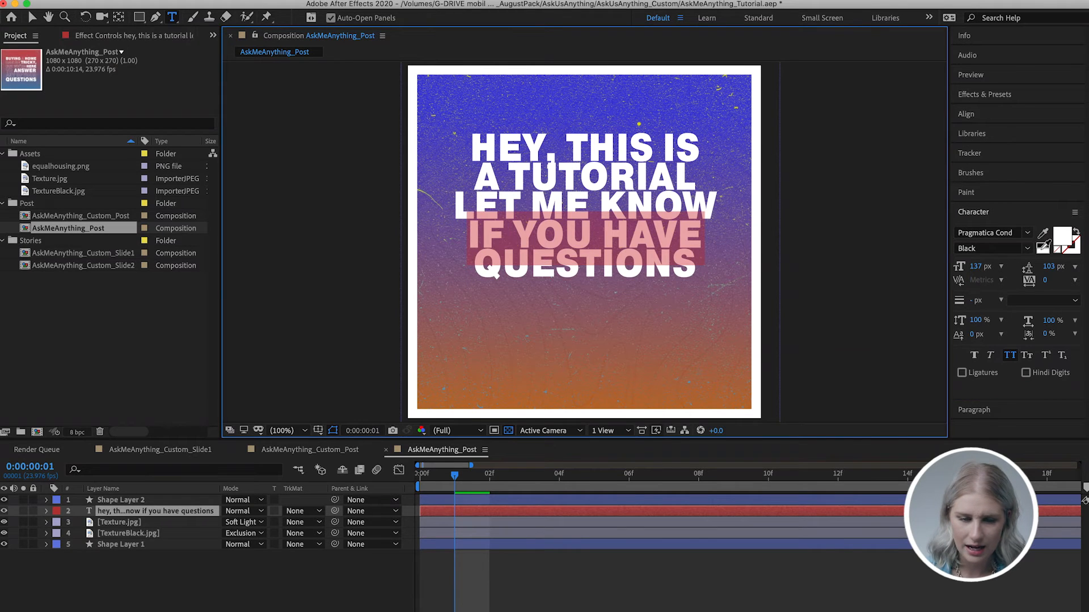
drag(979, 267, 991, 264)
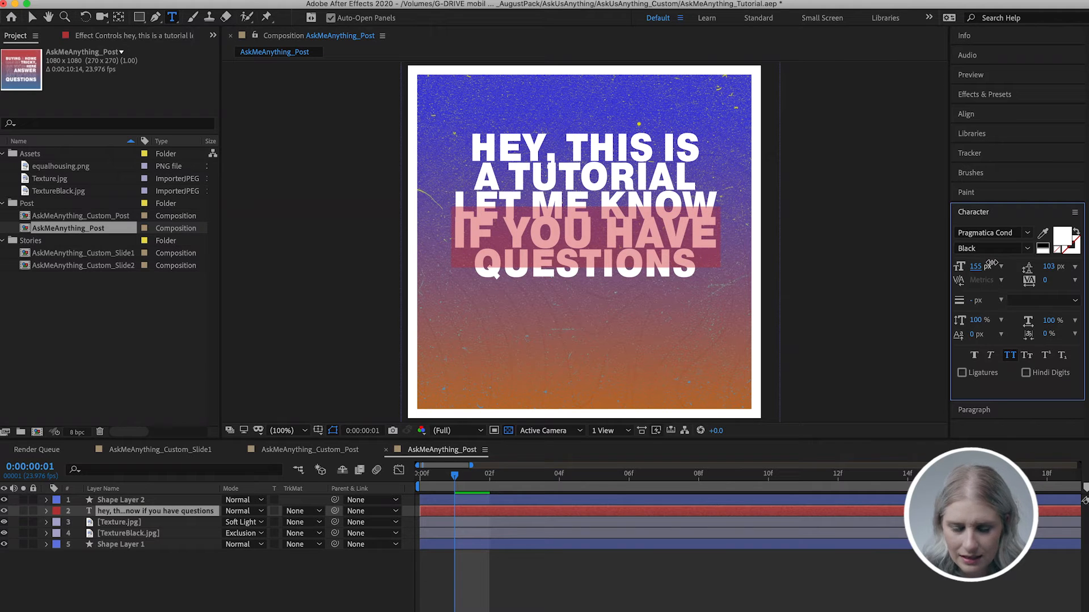
drag(989, 265, 990, 265)
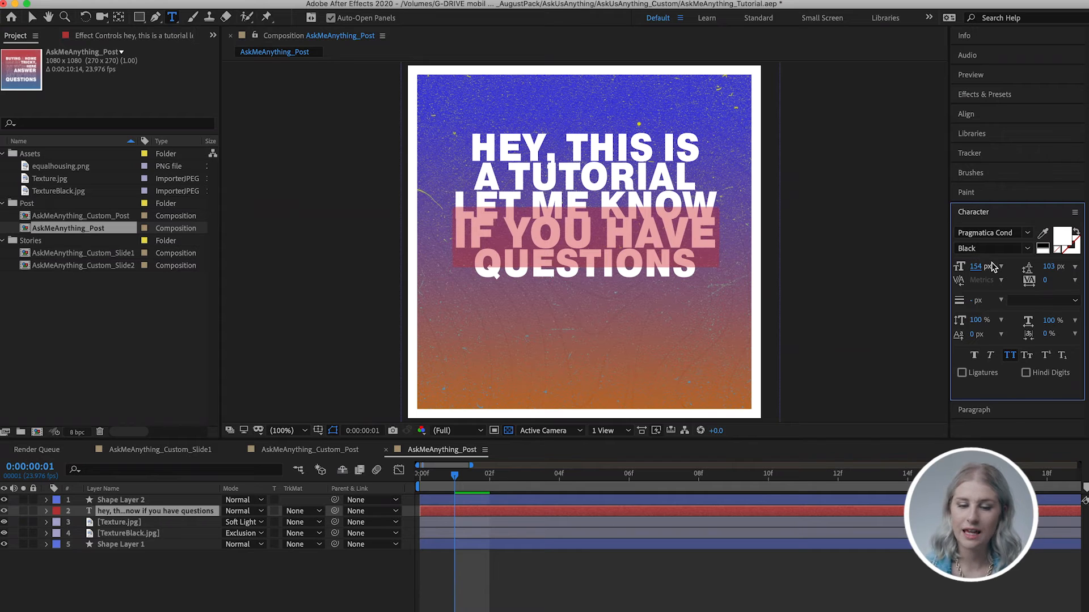
Enlarge the "QUESTIONS" line's font size until it is about as wide as the "IF YOU HAVE" line
click(697, 265)
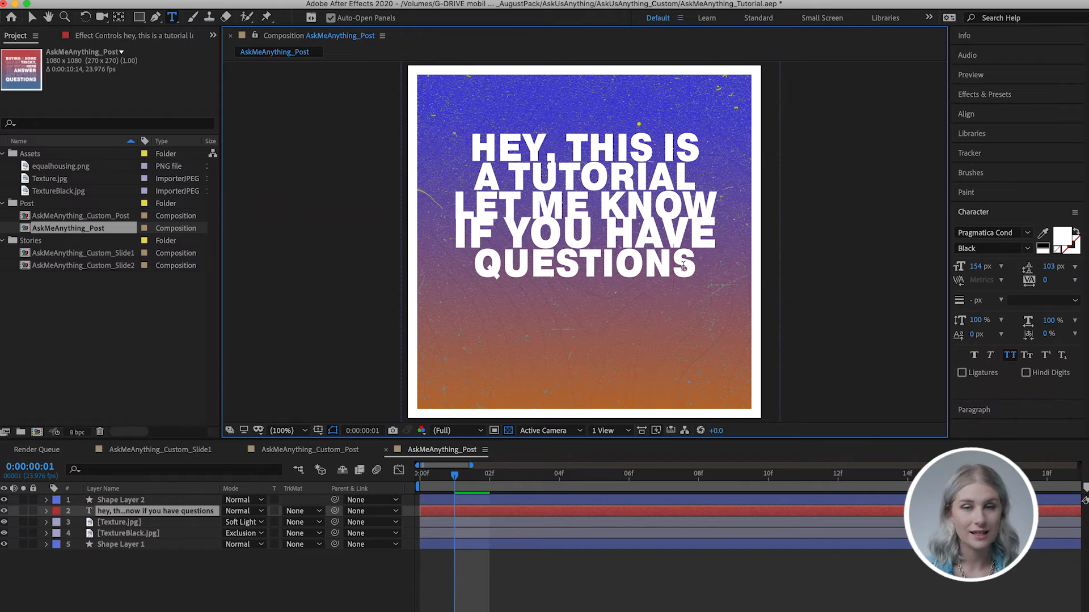
double_click(593, 267)
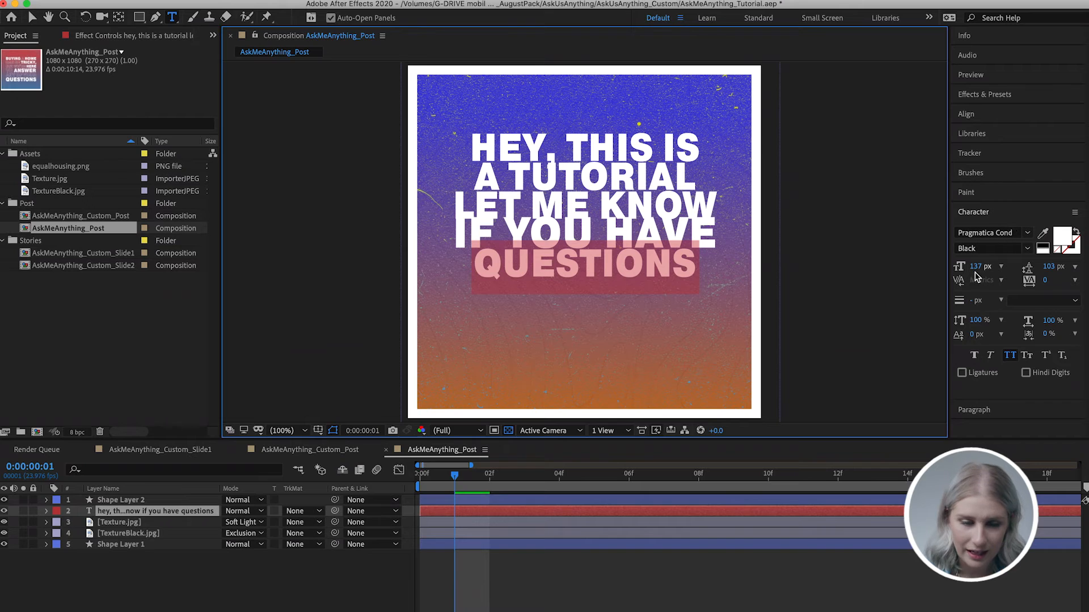
drag(974, 265, 990, 261)
Set the font size of the "A TUTORIAL" line to 159 px to fill the width of the text block
drag(708, 168, 472, 168)
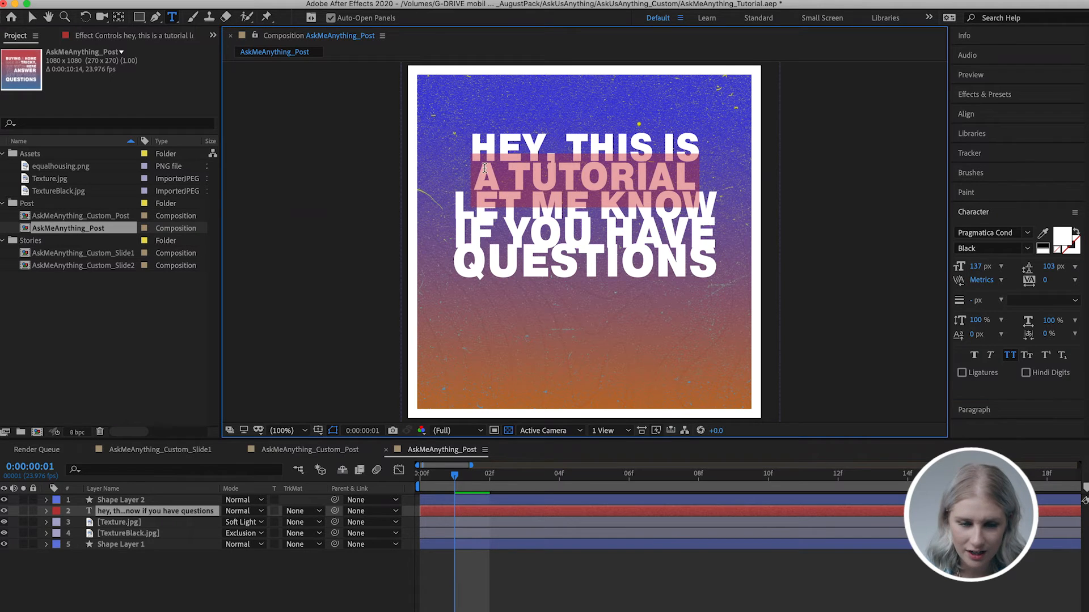
click(976, 266)
drag(979, 264, 996, 265)
click(680, 140)
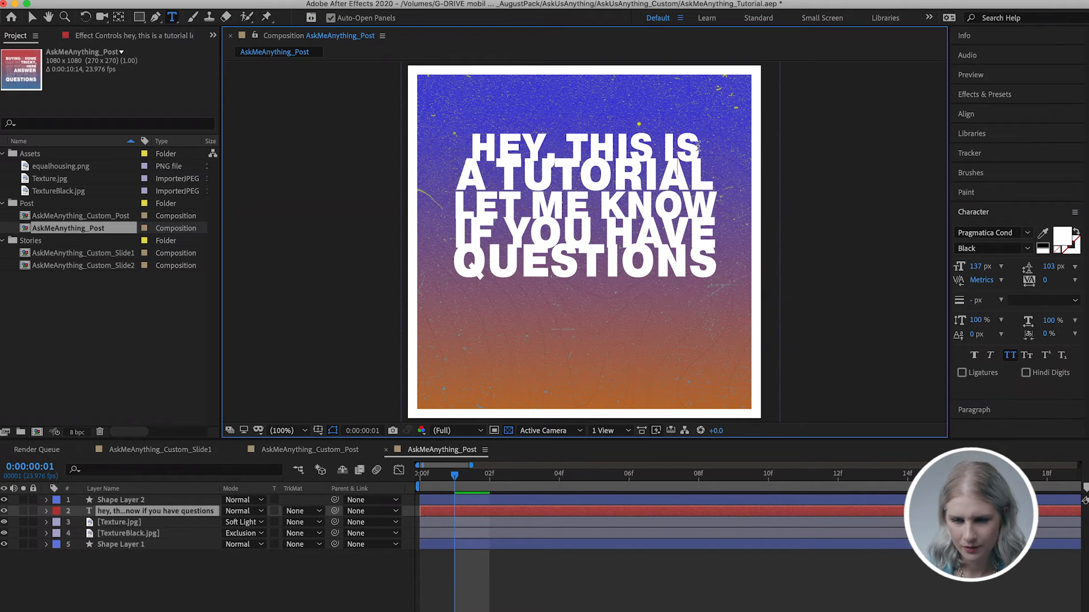
Enlarge the "HEY, THIS IS" line's font size until it spans the same width as the lines below
drag(697, 147, 470, 149)
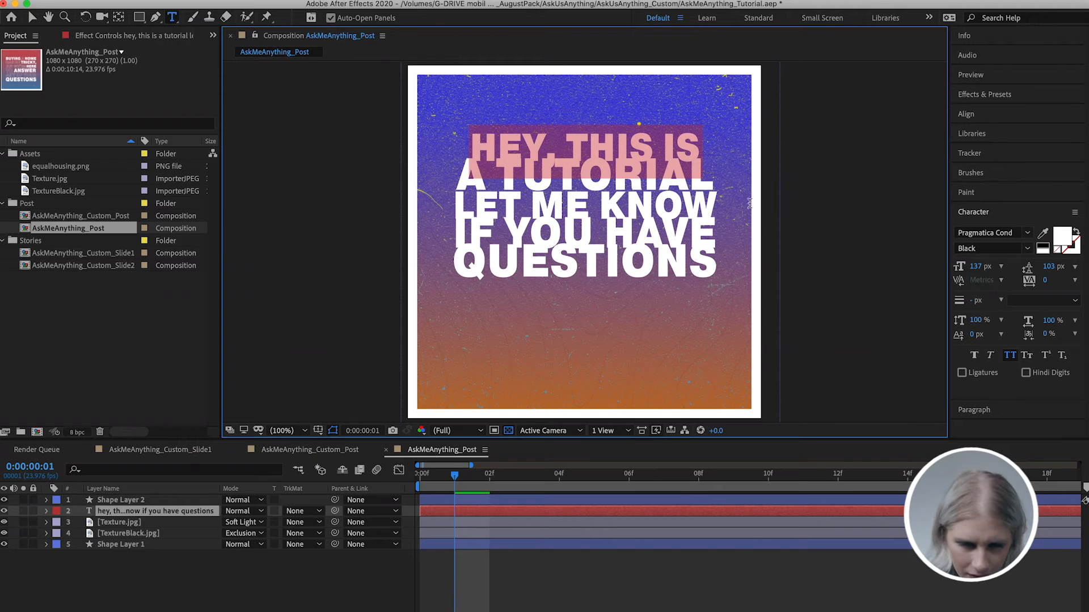
drag(975, 266, 996, 266)
click(559, 233)
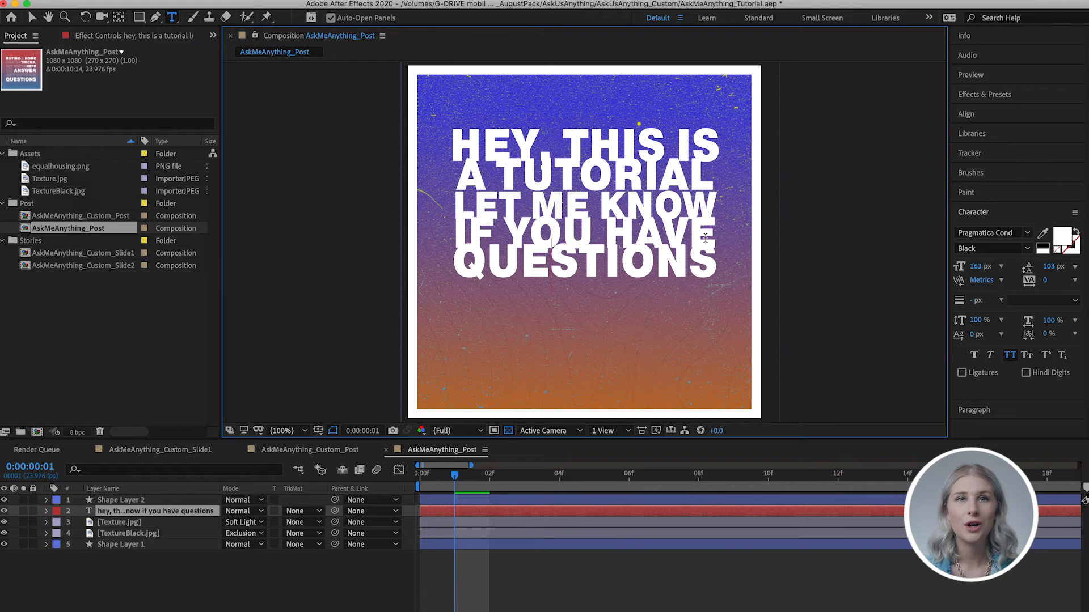
Set the leading of the whole text block to 146 px so the lines no longer overlap
key(super+a)
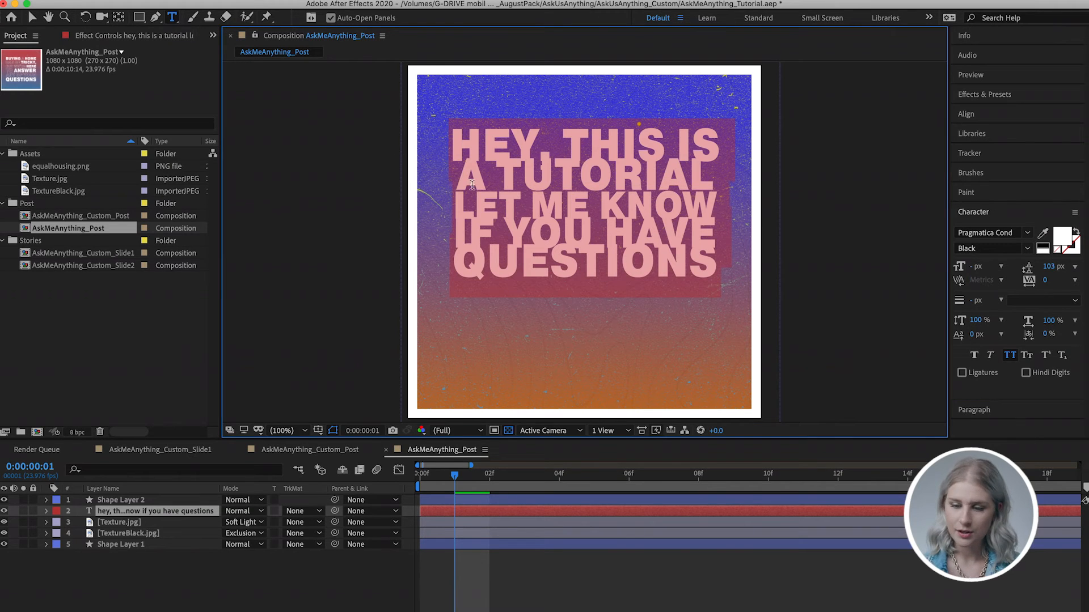
click(1048, 266)
drag(1052, 266, 1082, 271)
click(669, 200)
Set the leading of the "A TUTORIAL" line to 163 px to separate it from the line above
drag(718, 190, 453, 190)
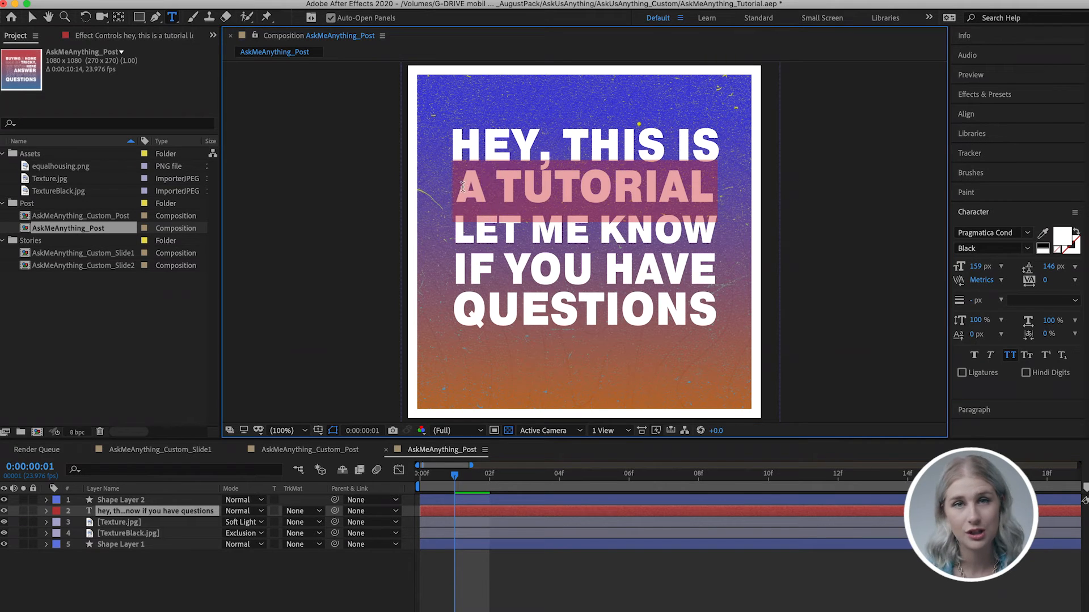
click(1053, 267)
drag(1058, 267, 1067, 265)
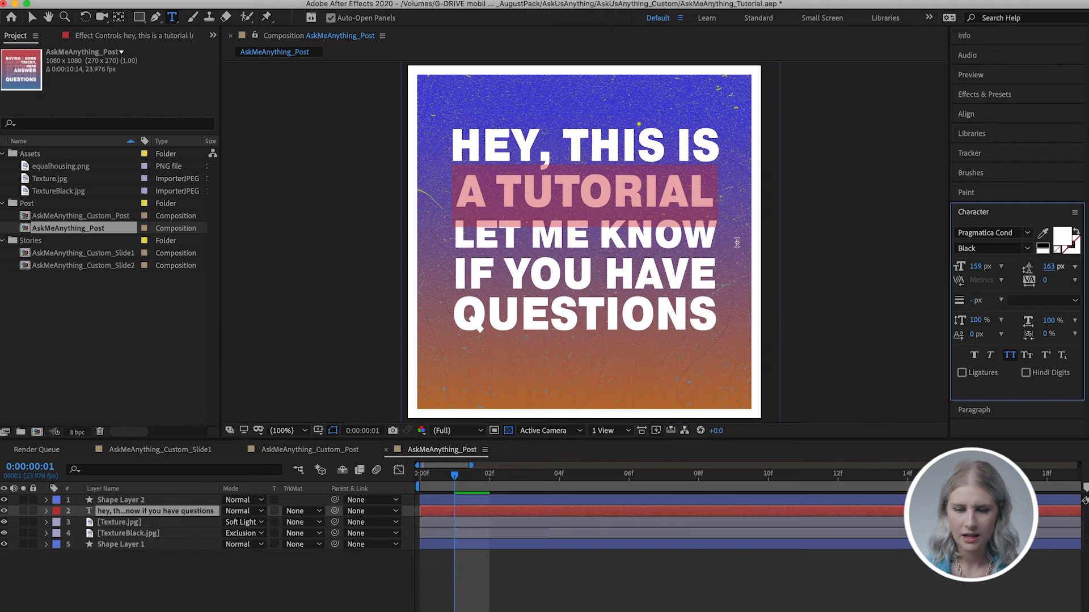
click(714, 241)
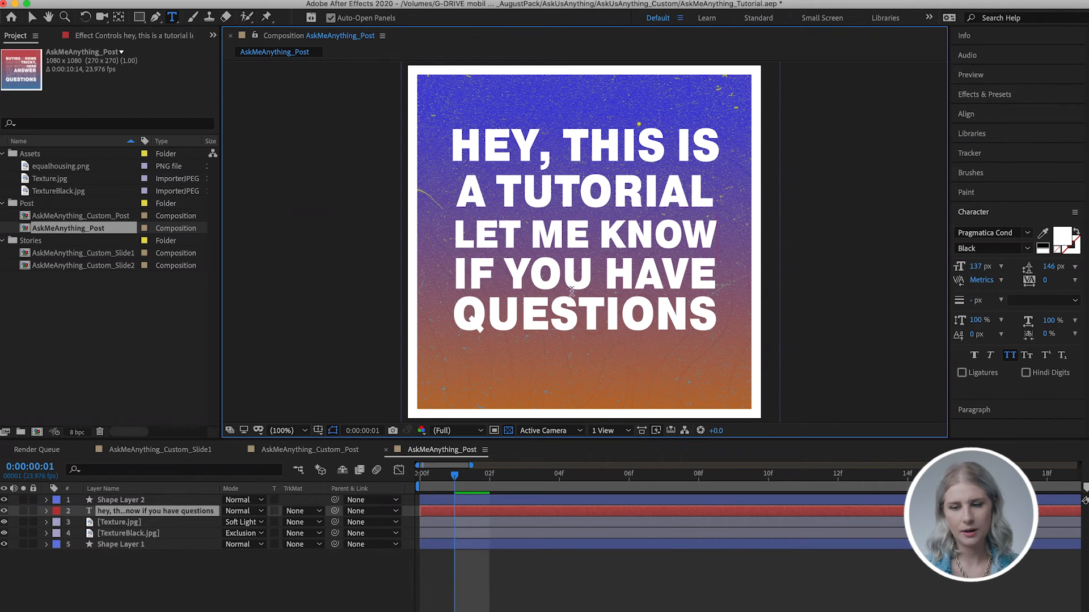
Align the text block horizontally and vertically to the centre of the composition
click(966, 115)
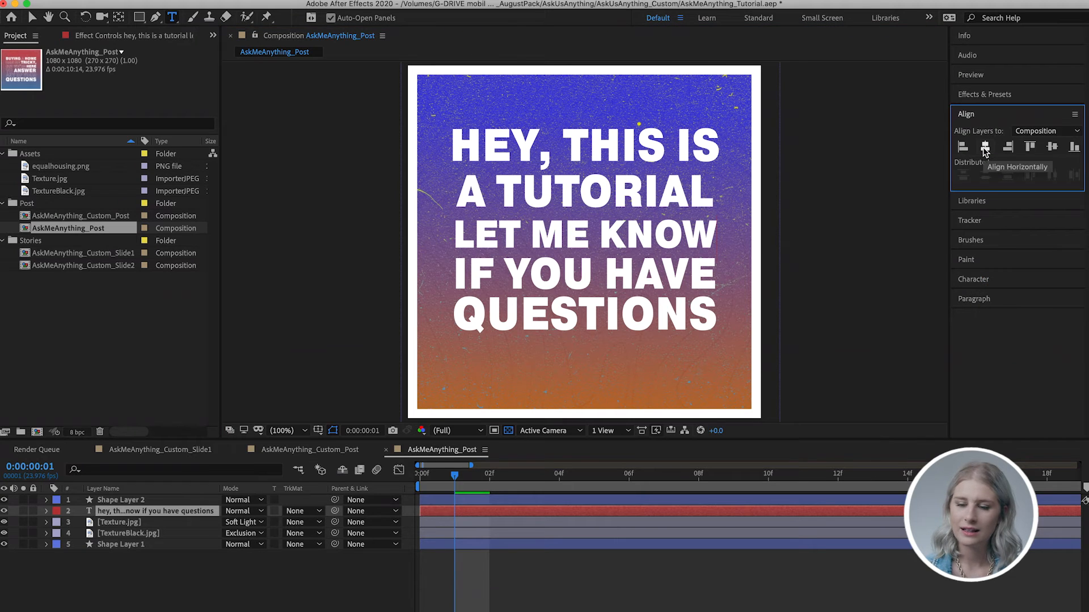
click(985, 147)
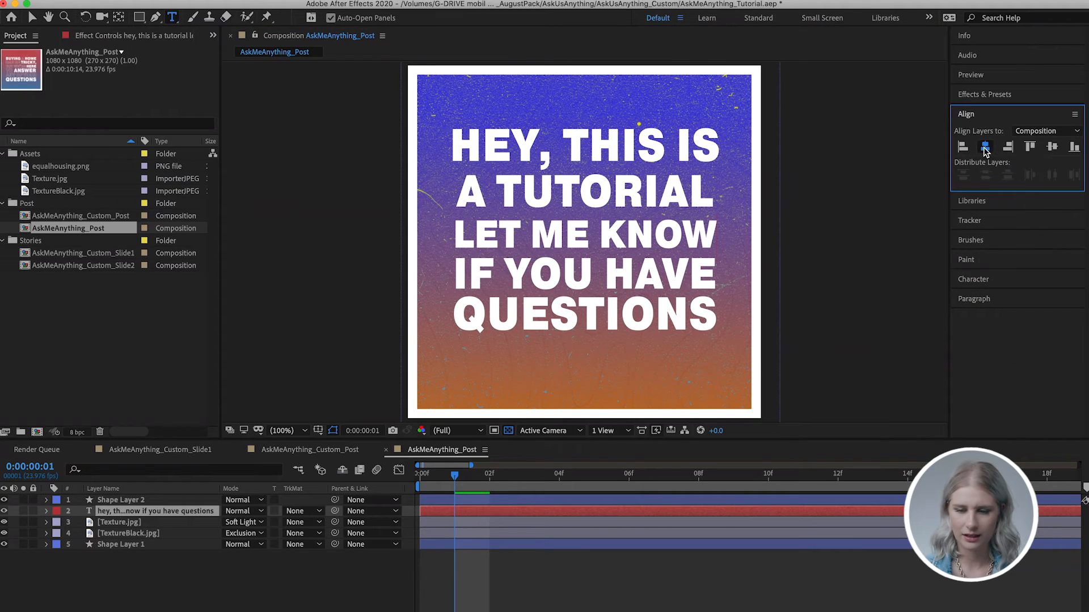
click(1052, 148)
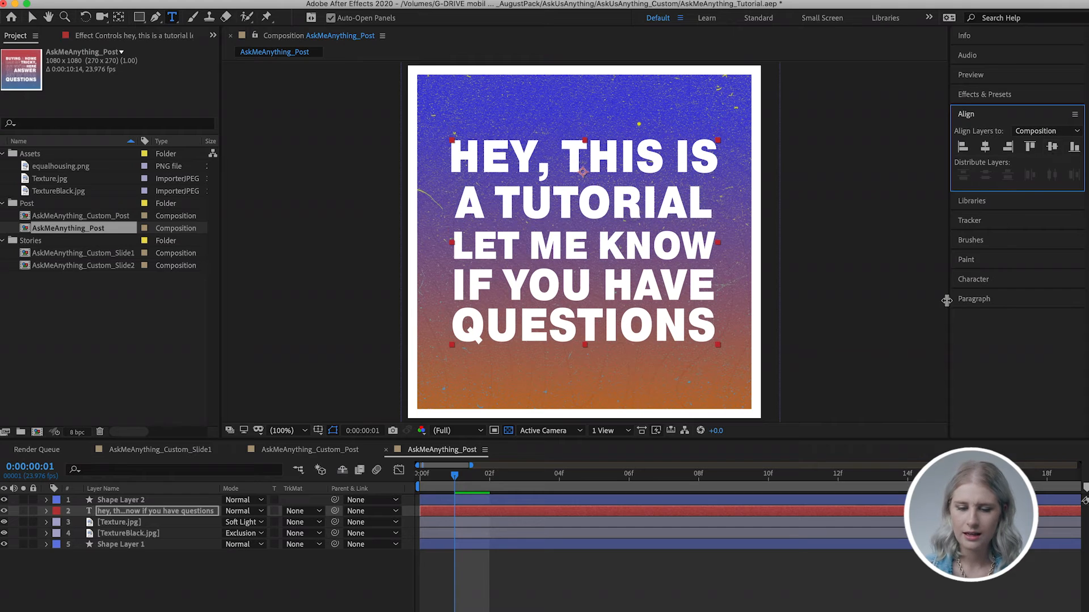
Swap fill and stroke on "HEY, THIS IS", "A", "LET ME KNOW" and "IF YOU HAVE" so those words are outlined
double_click(622, 515)
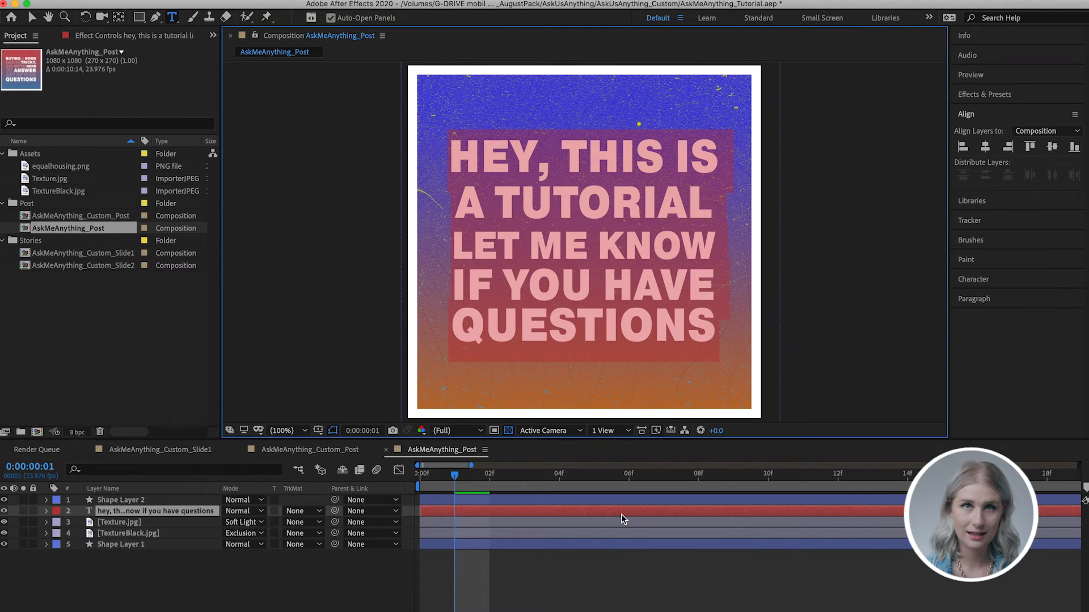
click(971, 280)
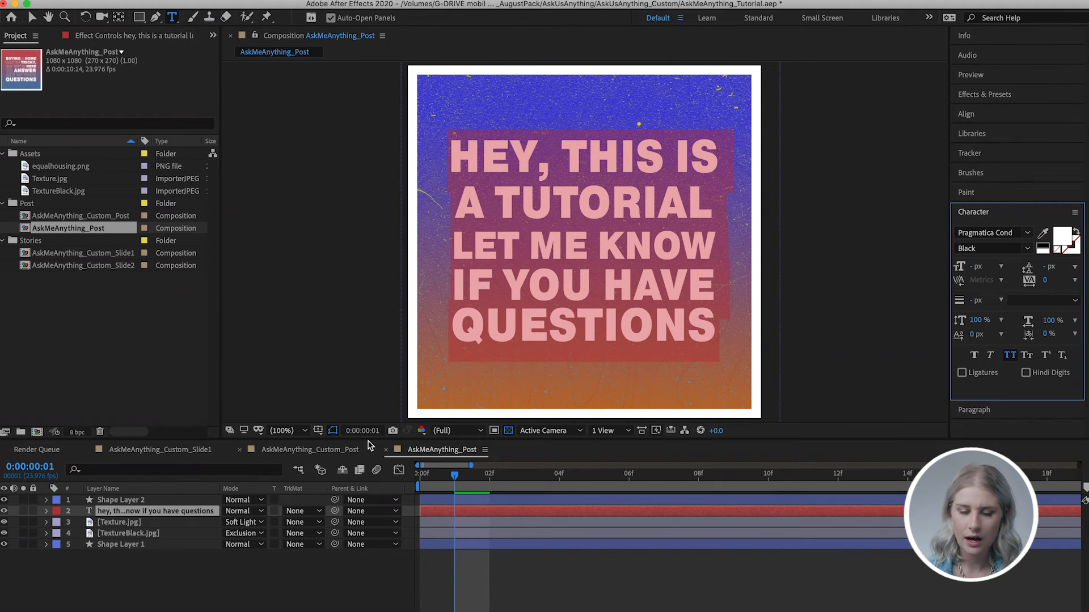
click(476, 516)
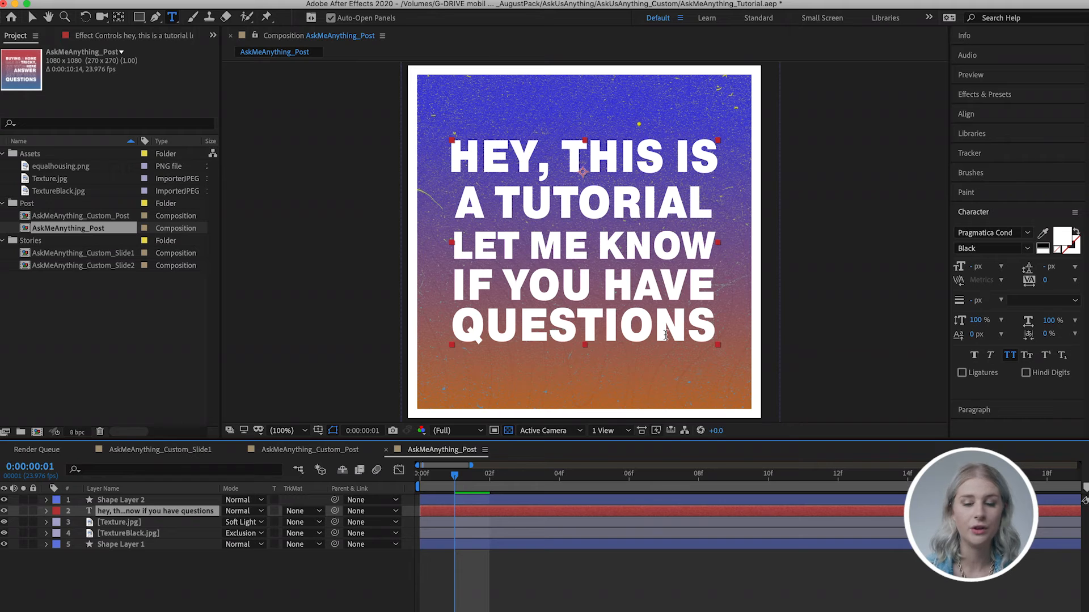
drag(452, 162, 712, 179)
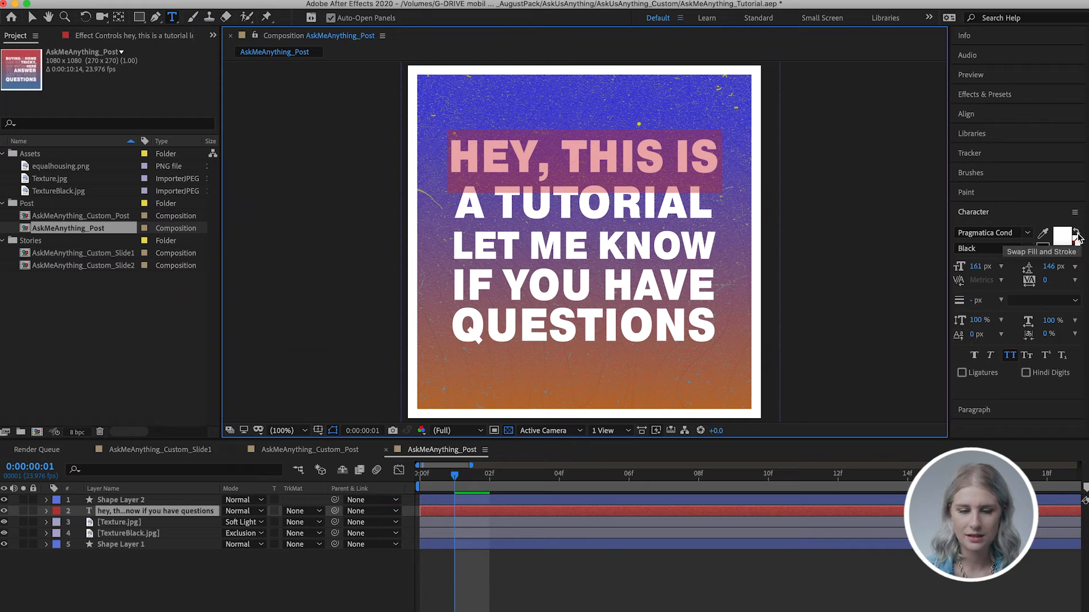
click(1077, 236)
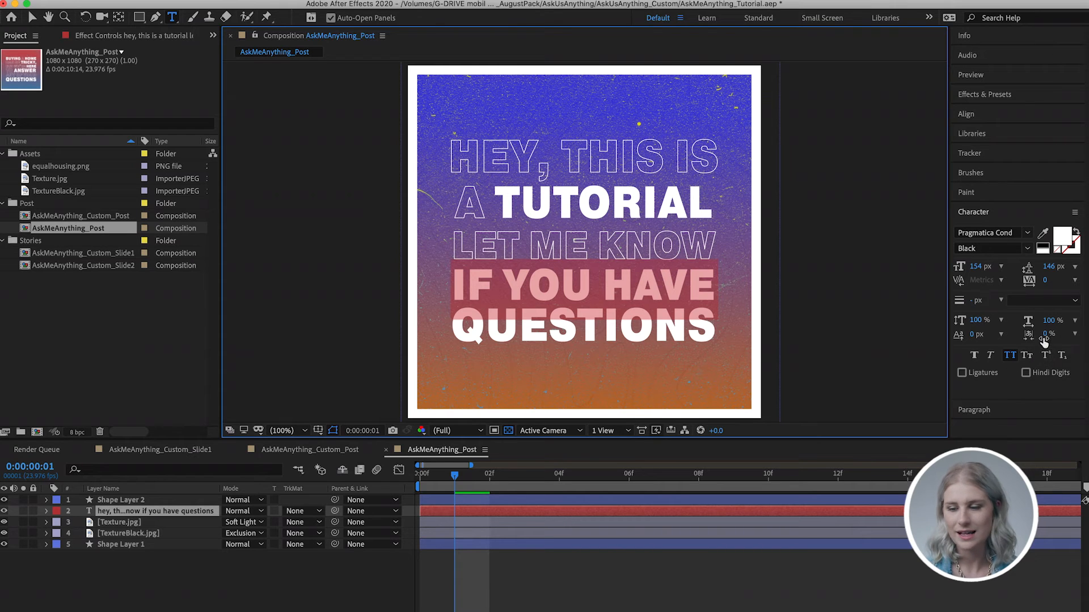
click(1077, 235)
click(579, 582)
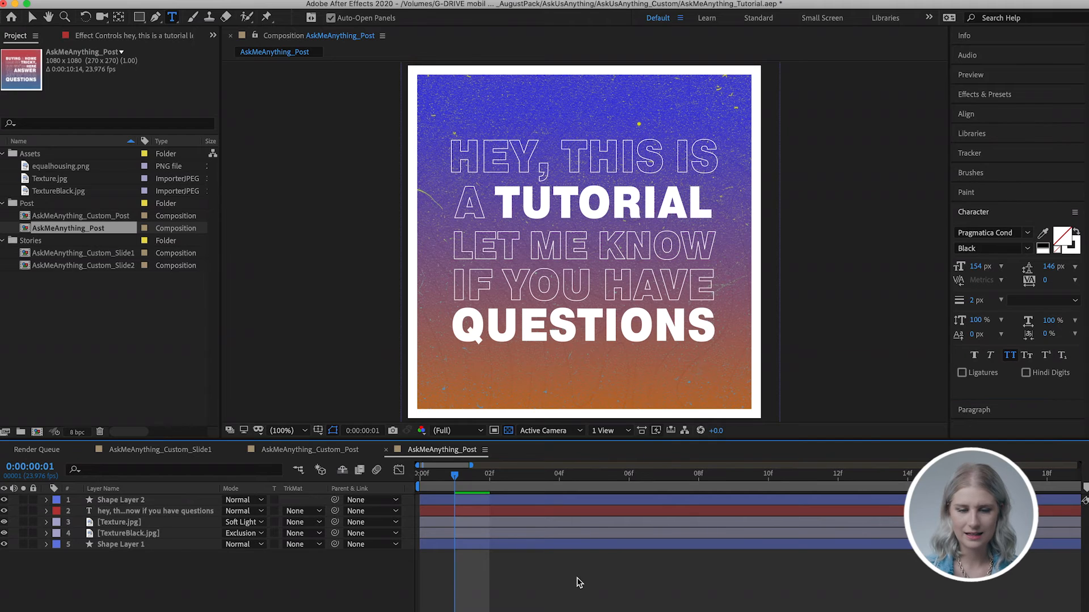
Preview the AskMeAnything_Post animation from its first frame and show a longer span of the timeline
drag(441, 472, 309, 479)
key(space)
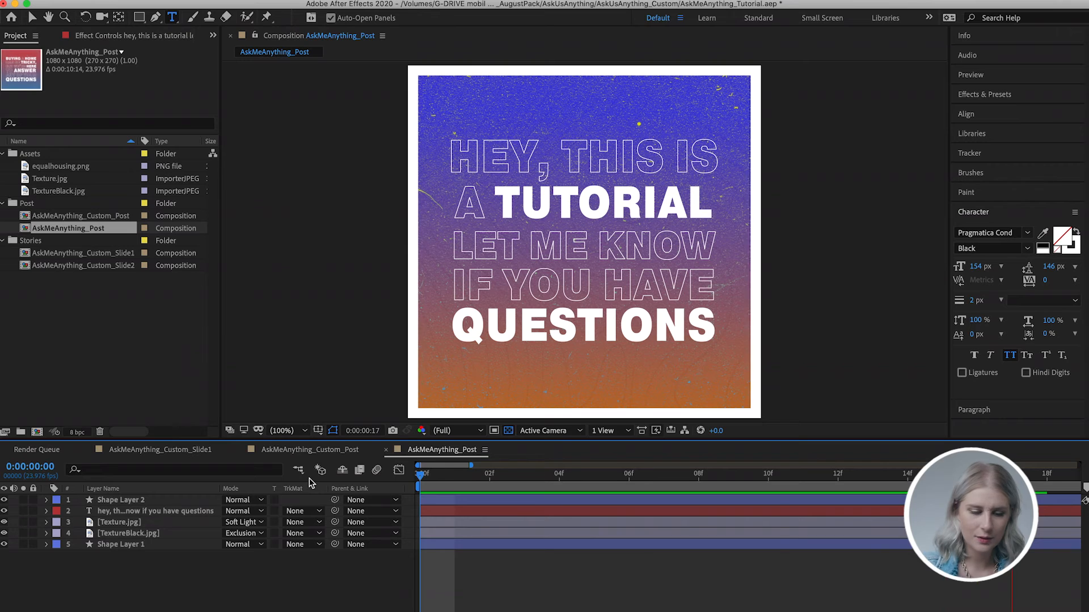
key(space)
key(minus)
key(minus)
key(minus)
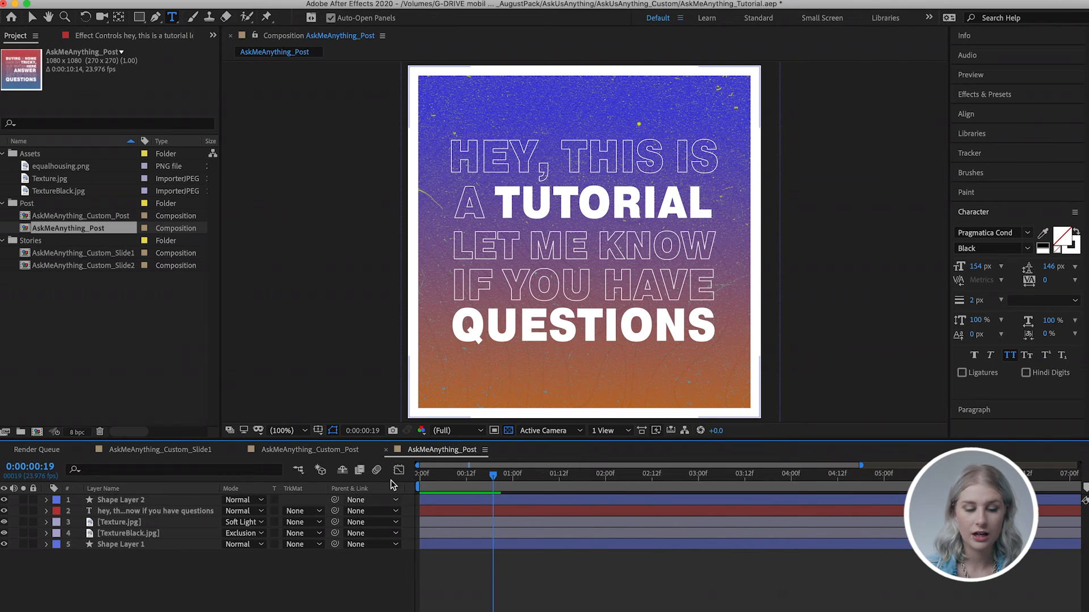
Set the "To" colour of the Change to Color effect on Shape Layer 2, the frame, to dark purple 342376
click(119, 500)
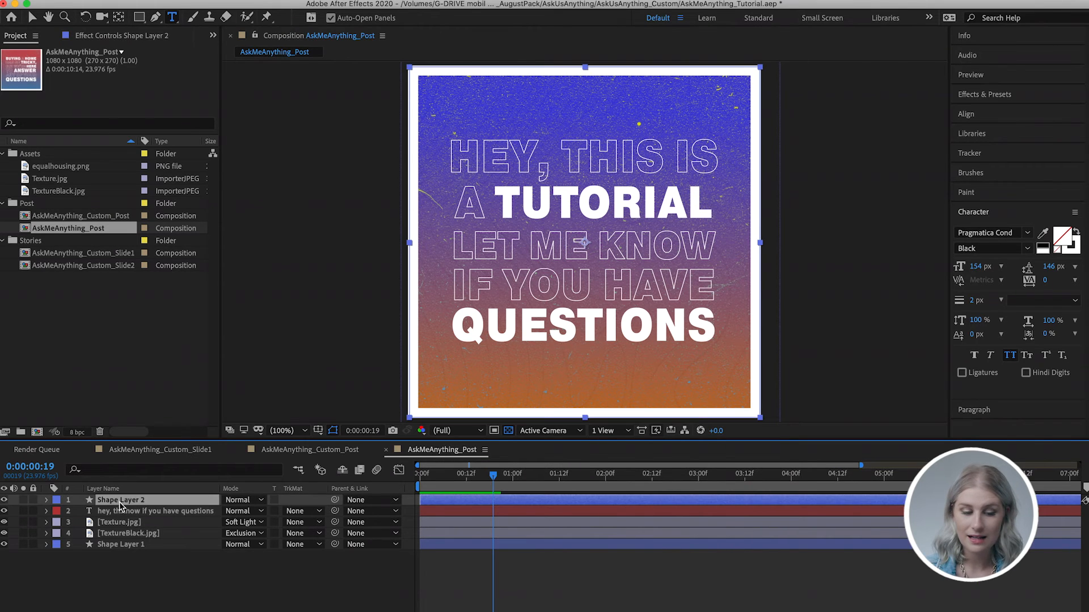
click(47, 500)
click(57, 523)
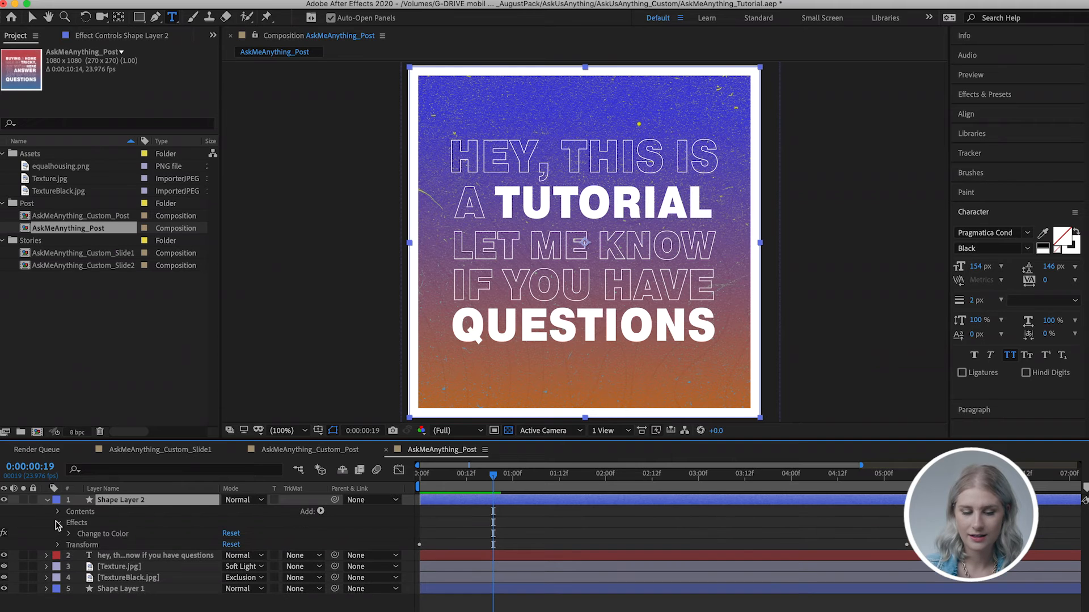
click(70, 534)
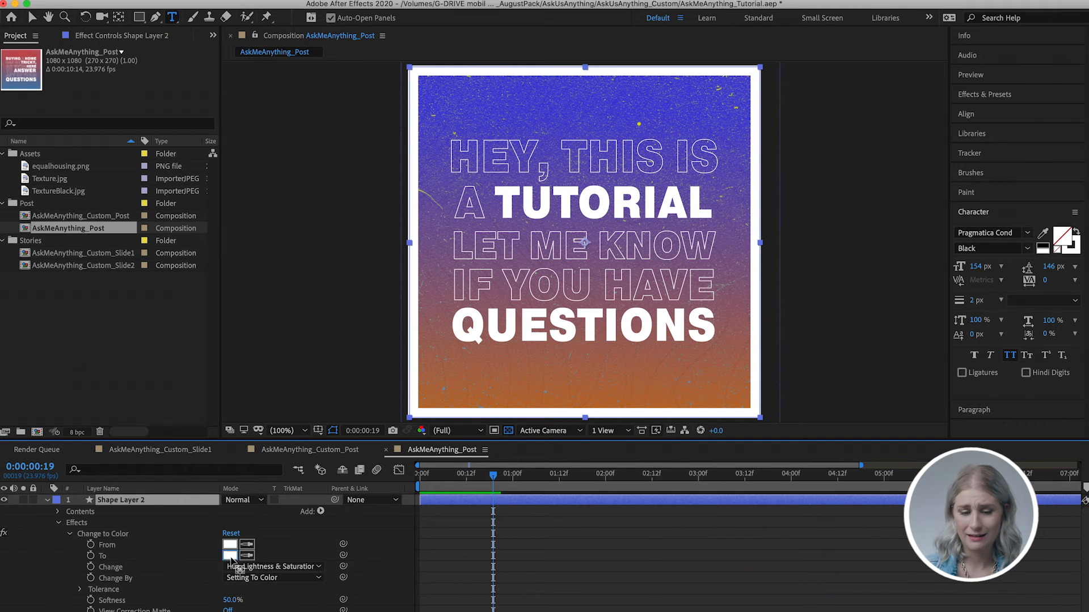
click(229, 555)
text(ff0000)
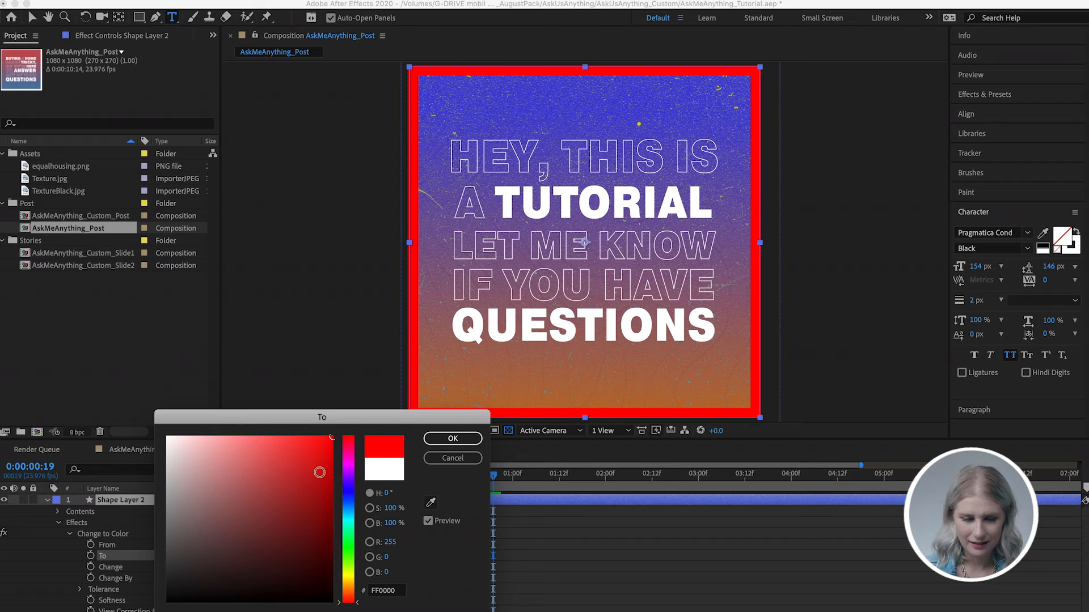
click(347, 495)
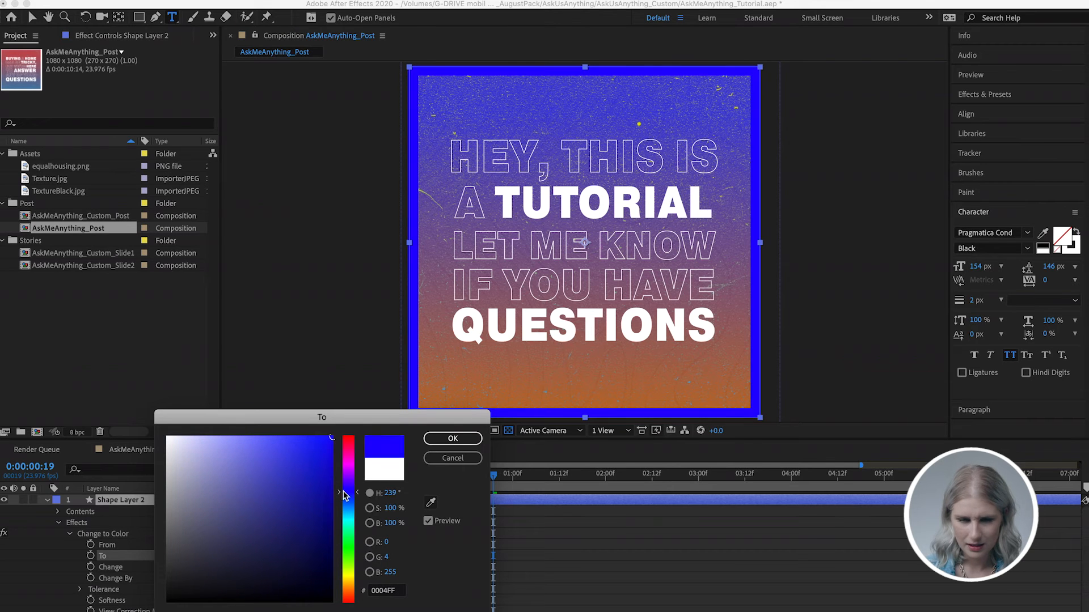
mouse_move(328, 461)
mouse_down()
mouse_move(326, 503)
mouse_move(283, 525)
mouse_up()
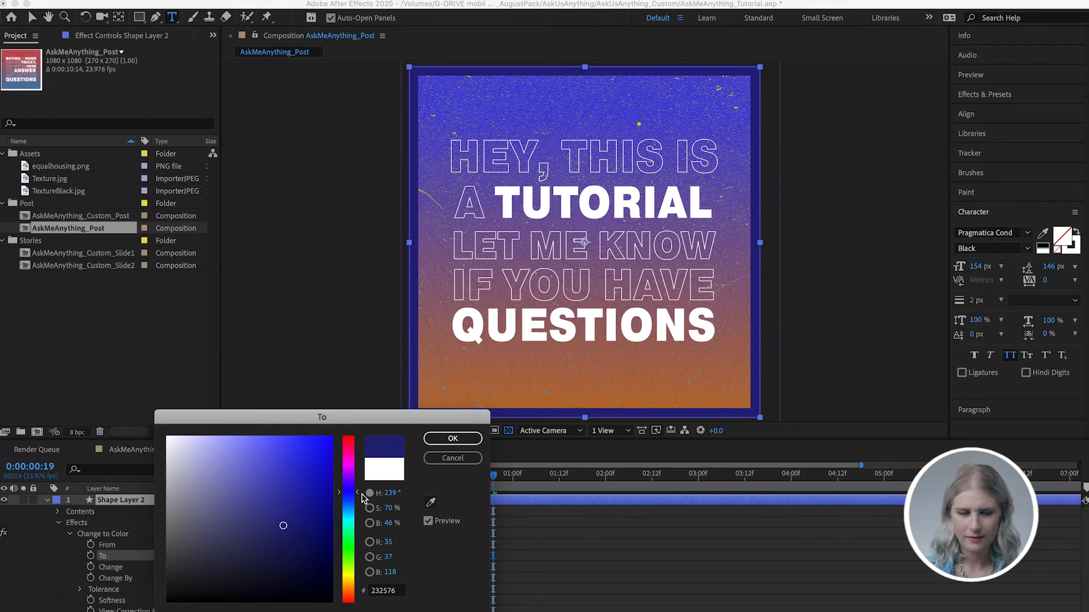
drag(357, 493, 357, 488)
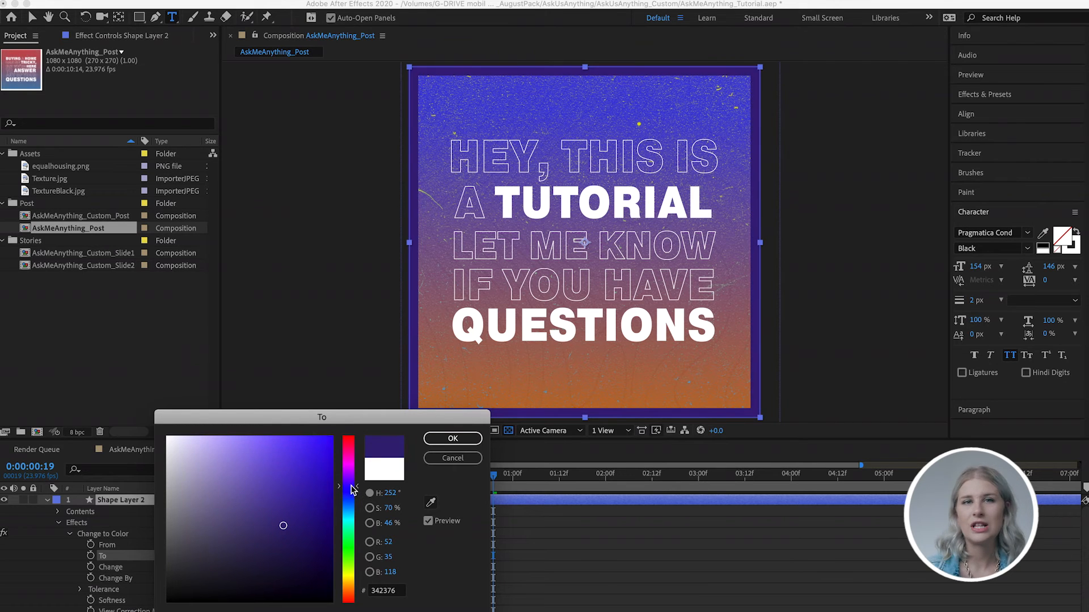
click(453, 439)
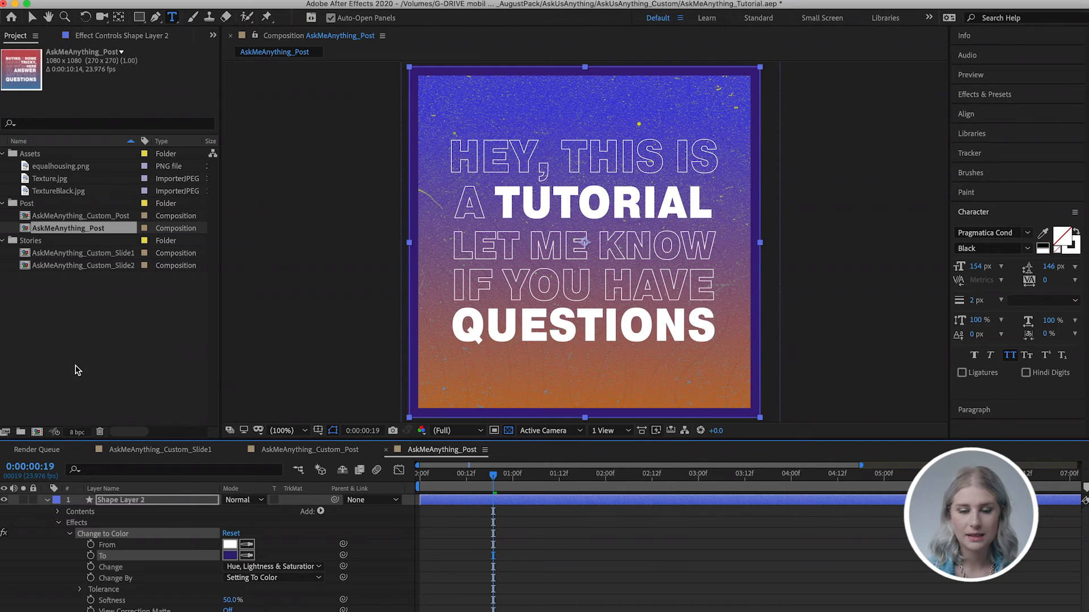
click(47, 502)
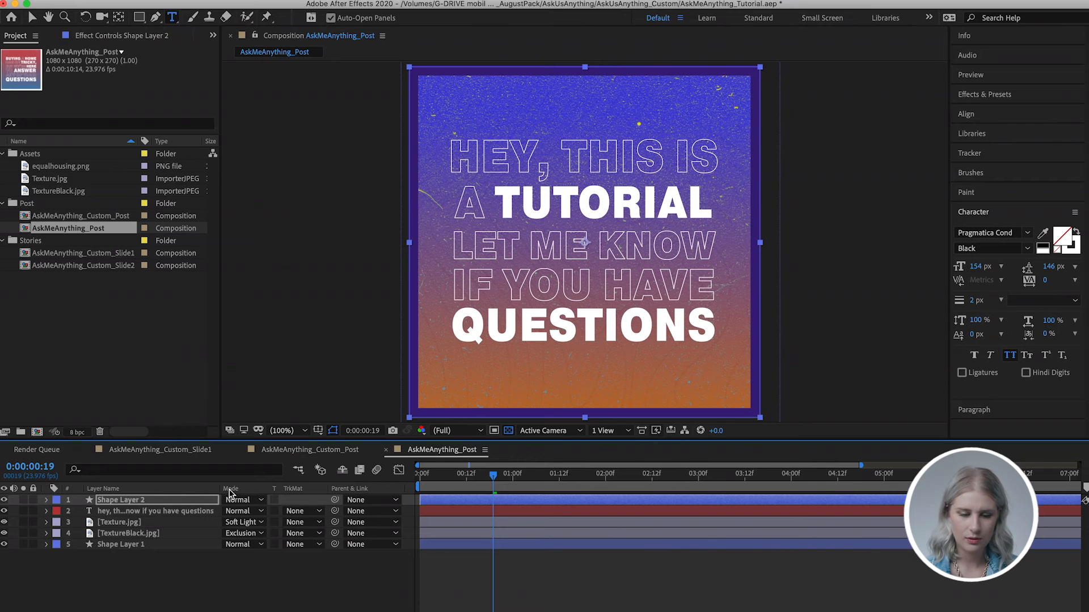
In the AskMeAnything_Custom_Post composition, replace the text of the Add Your Info Here layer with "TYPE WHAT YOU NEED"
click(306, 451)
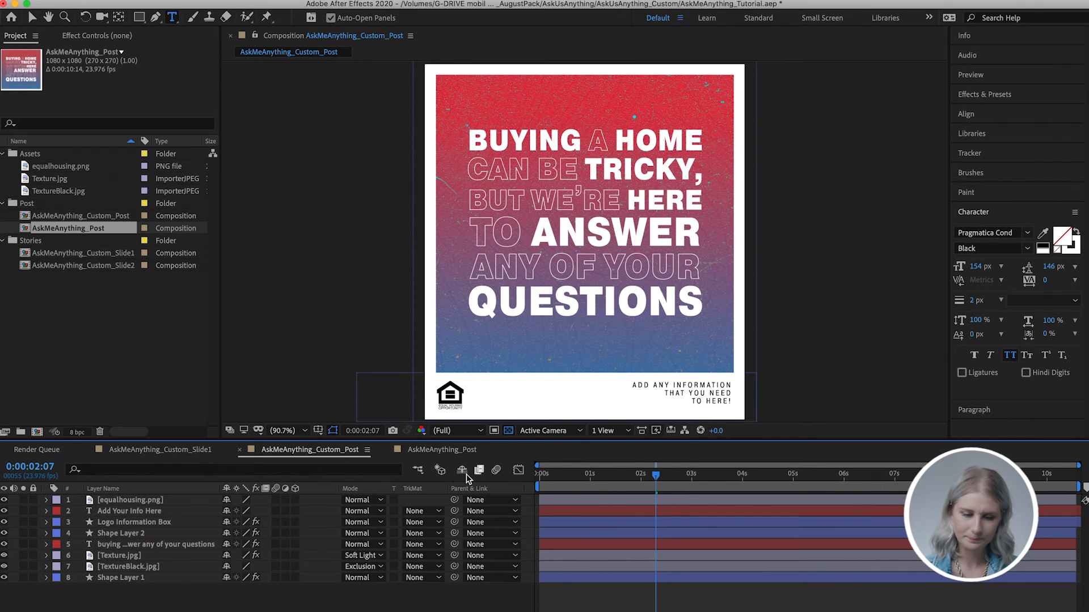
key(Home)
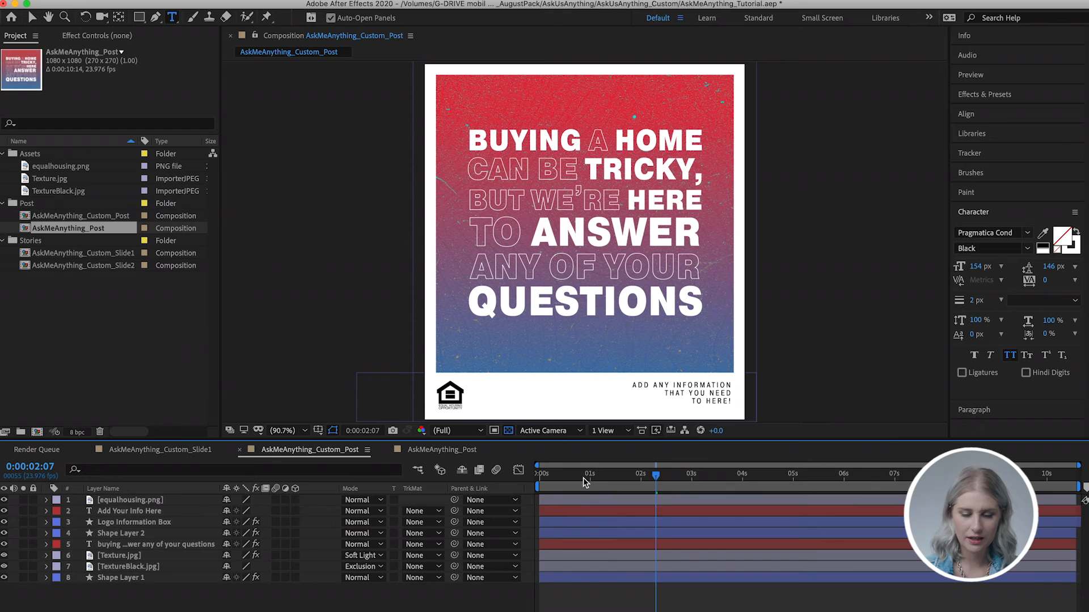
drag(539, 476, 585, 488)
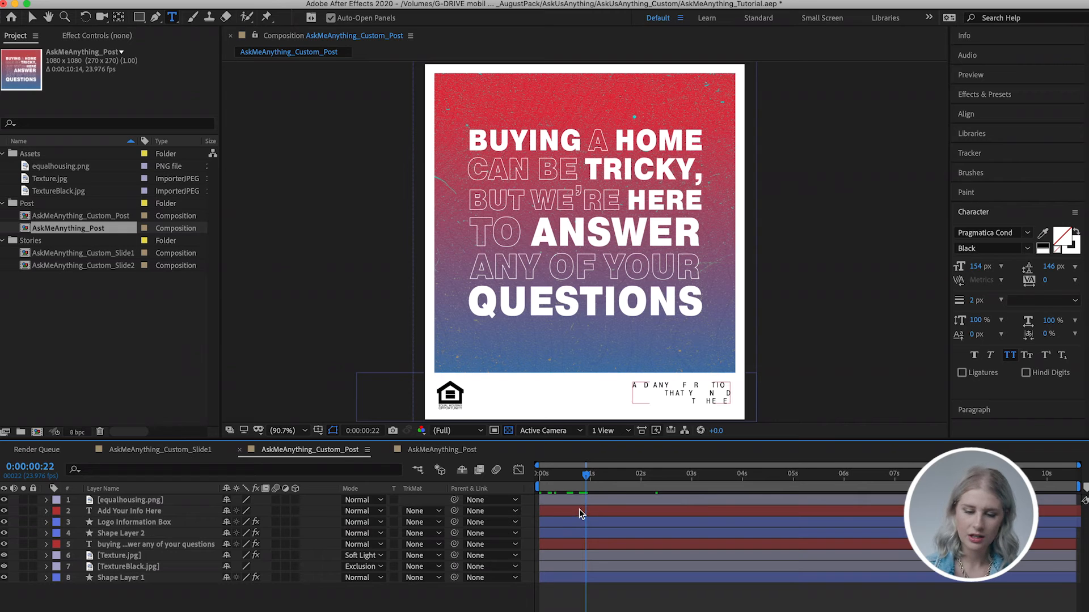
drag(604, 482, 625, 484)
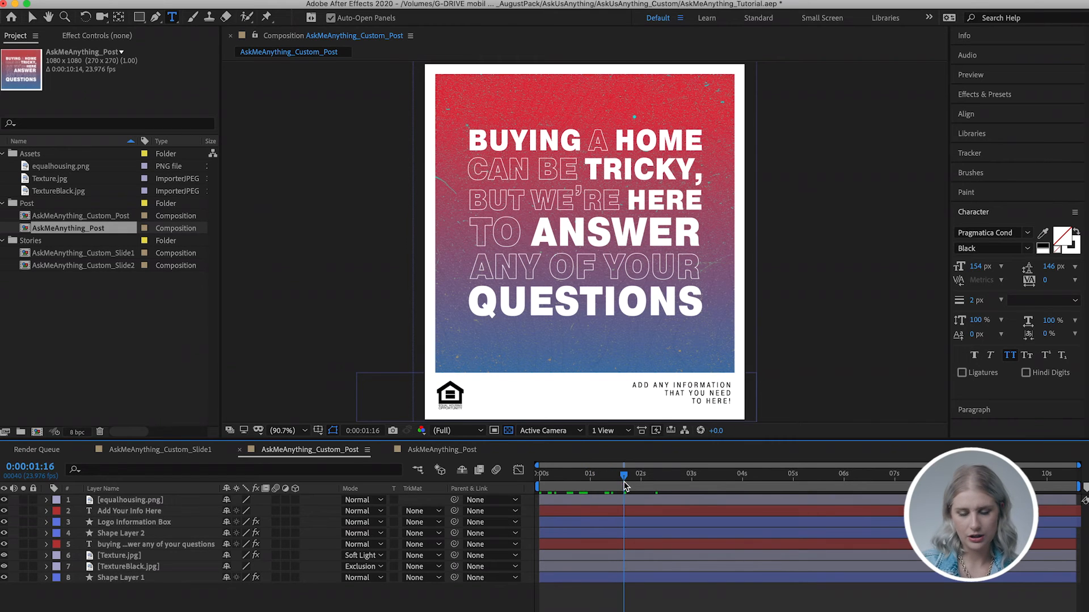
double_click(619, 513)
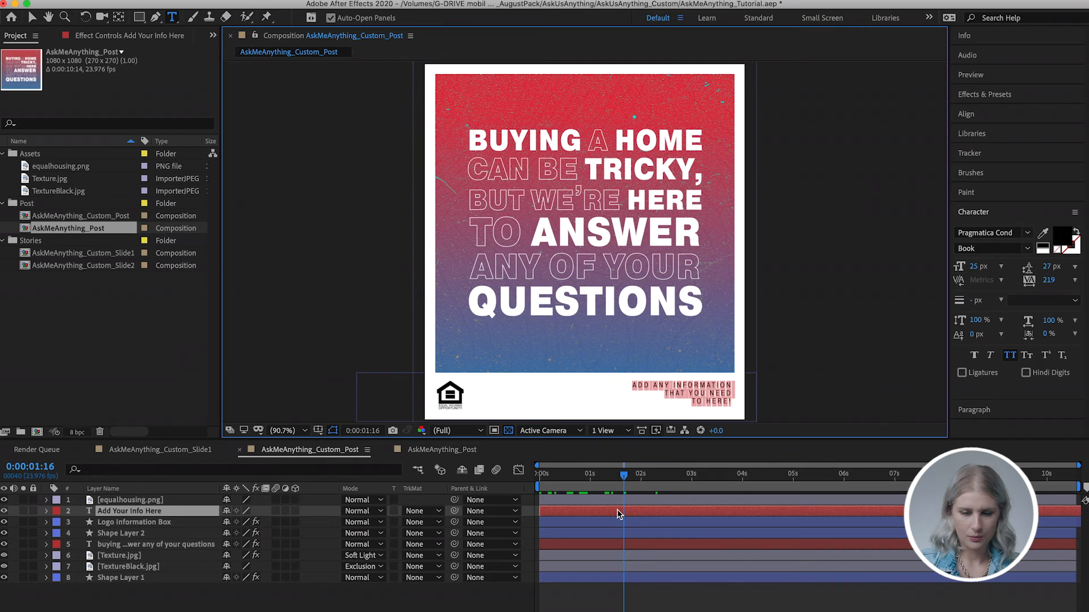
text(TYPE WHAT YOU NEED)
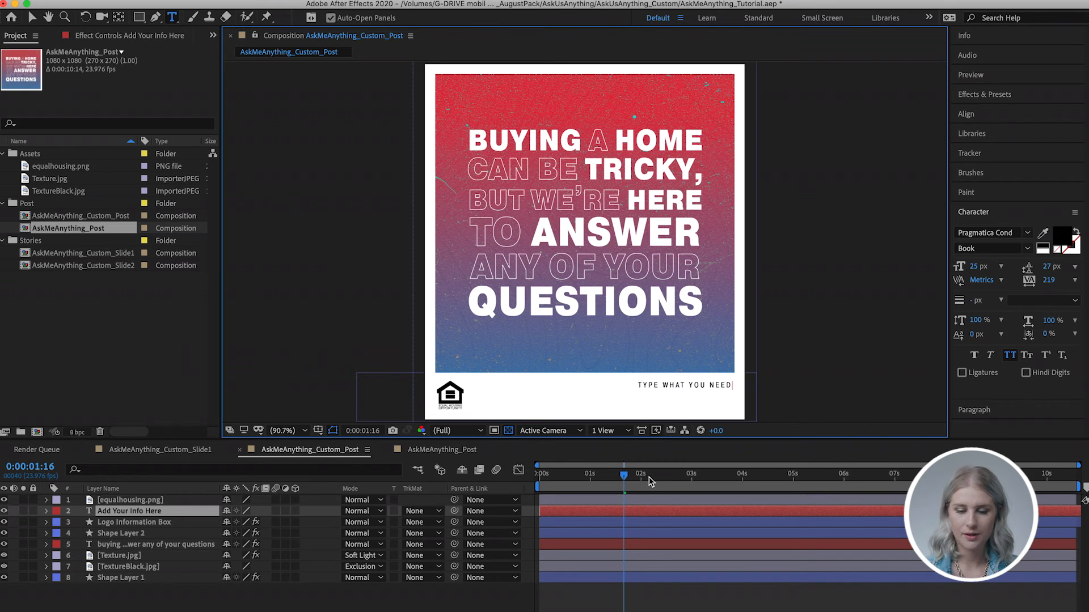
Change the font of the "TYPE WHAT YOU NEED" text to Gotham Bold
double_click(644, 509)
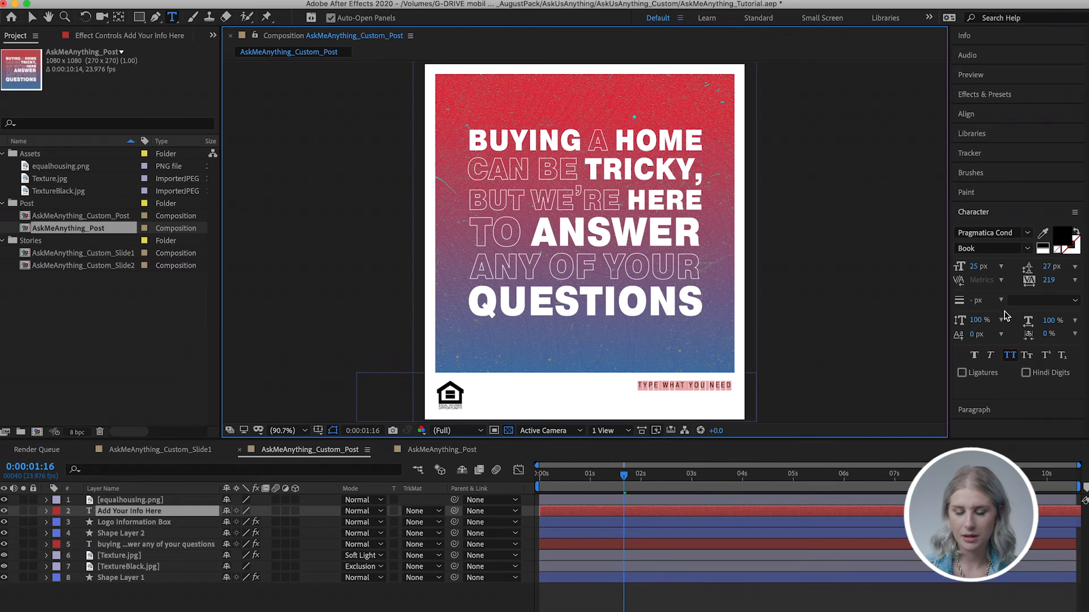
click(1027, 233)
scroll(953, 315, up, 2)
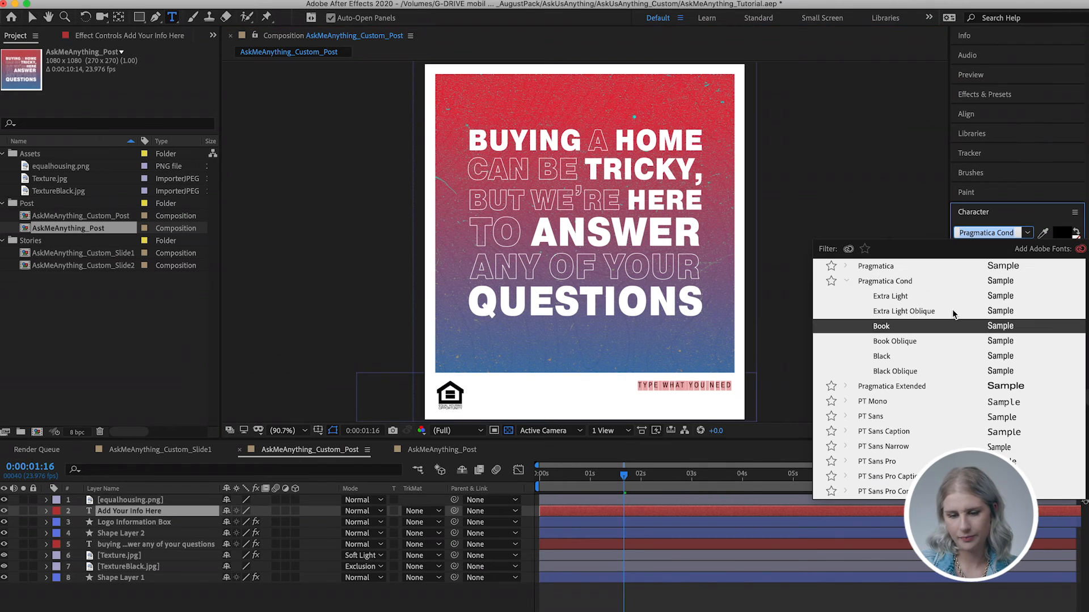
text(gotham)
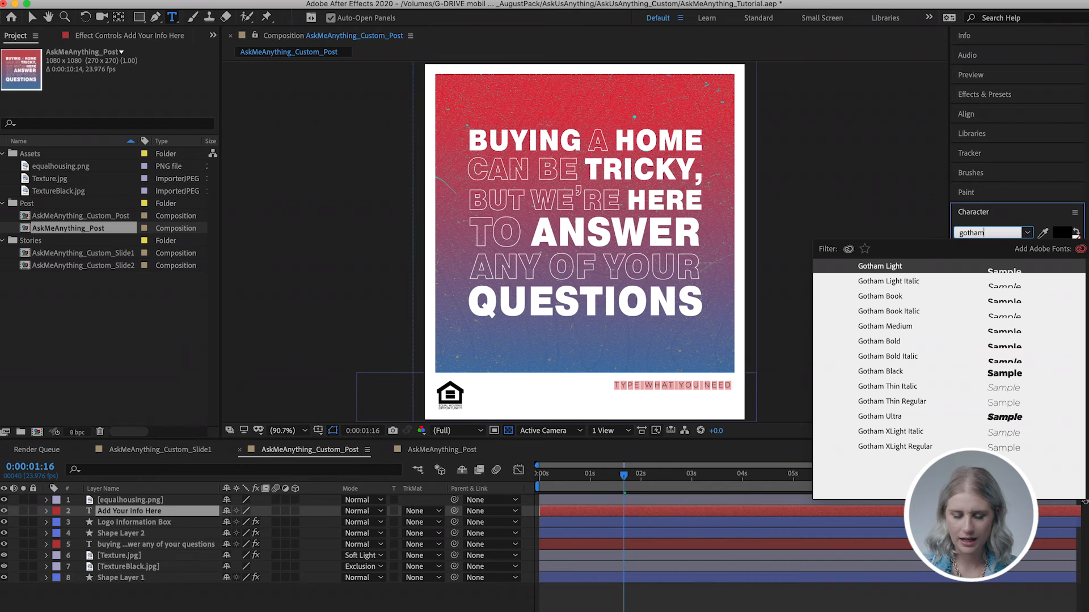
click(934, 340)
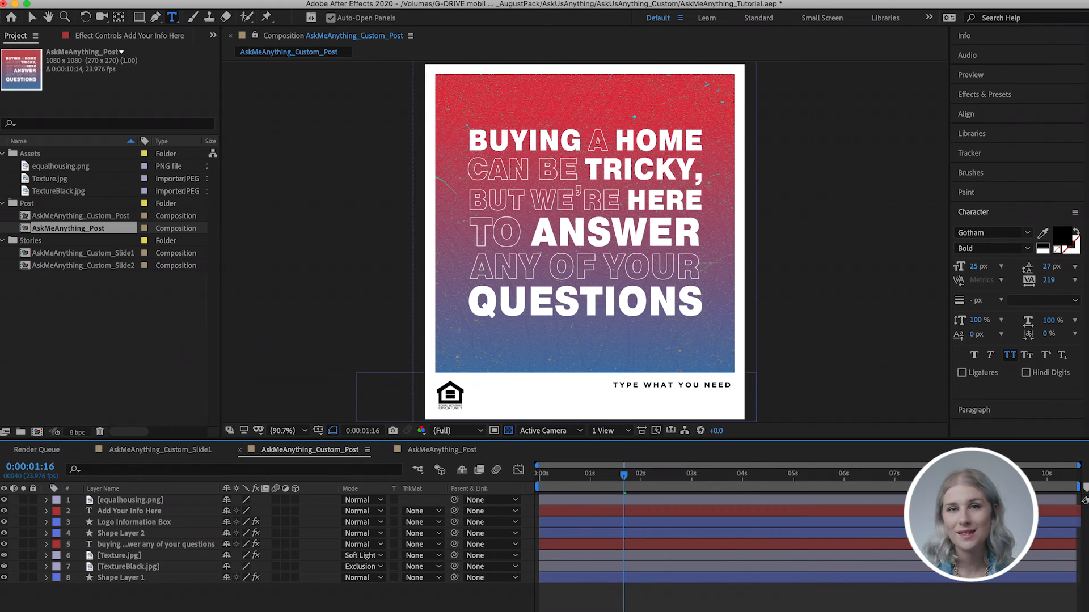
drag(623, 492, 659, 492)
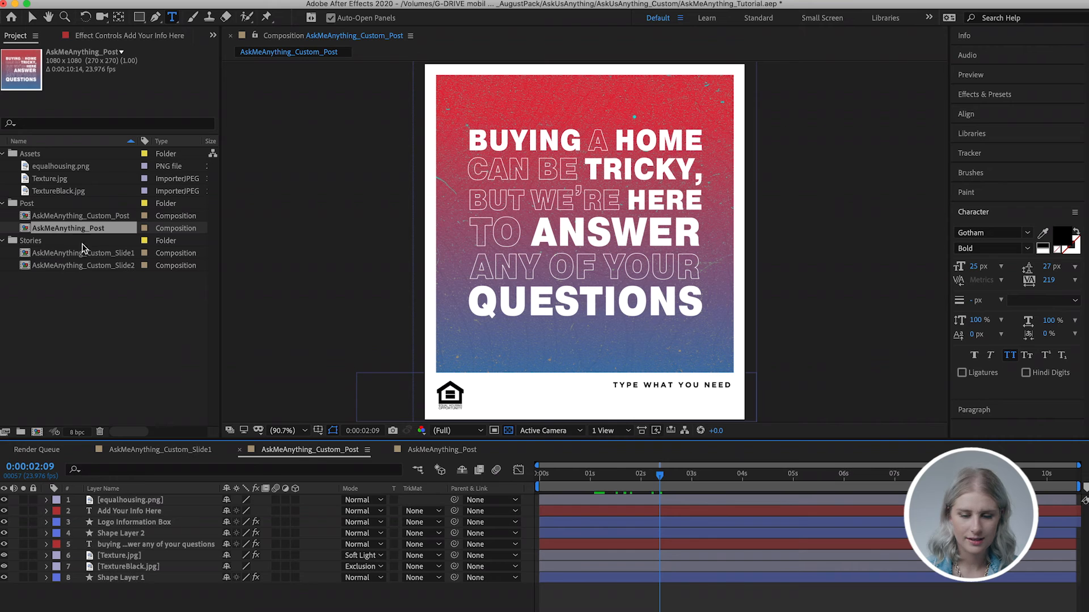
Open the AskMeAnything_Custom_Slide1 story composition and preview how its repeated "SOOOOOO...." line animates around two seconds
double_click(30, 253)
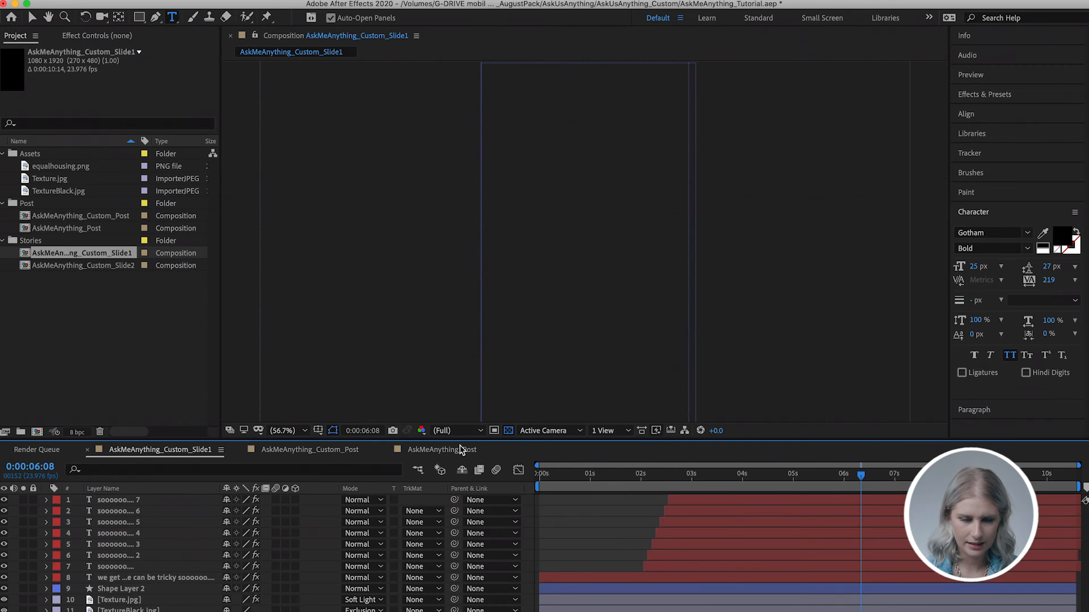
drag(622, 475, 505, 522)
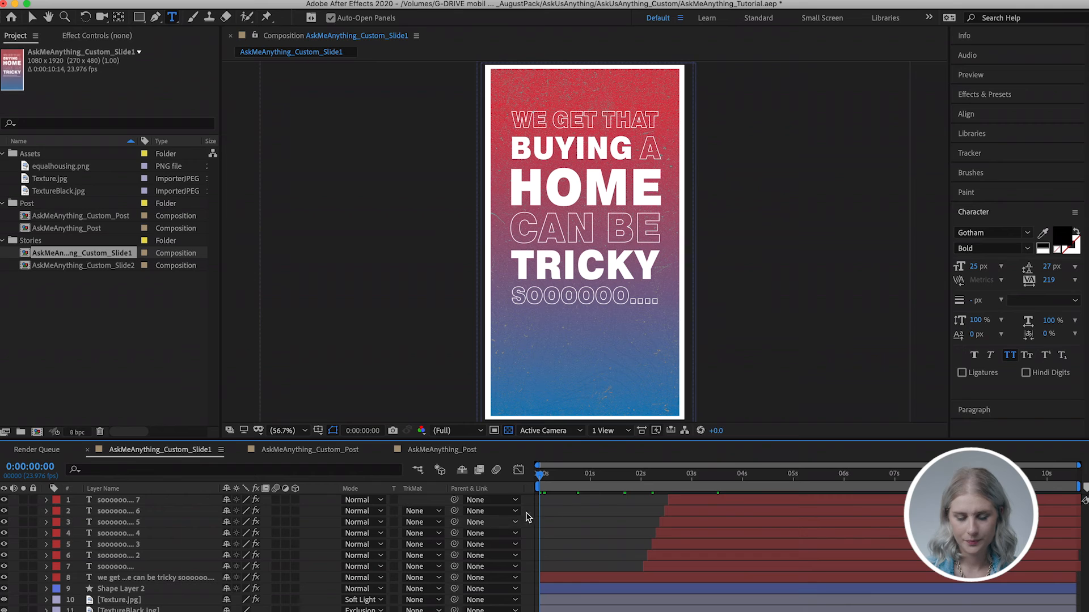
click(646, 484)
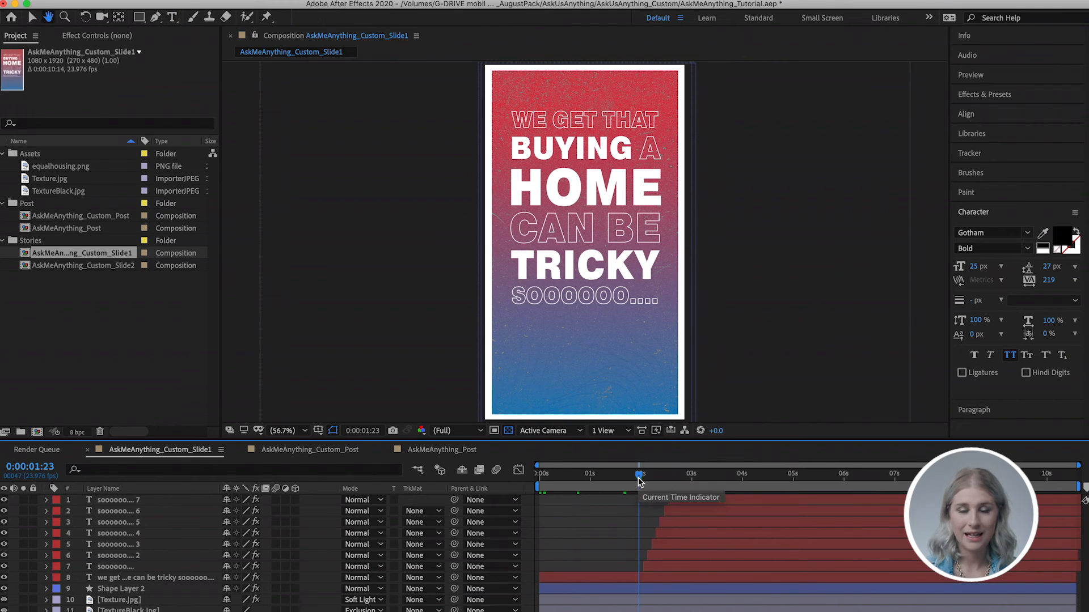
click(639, 482)
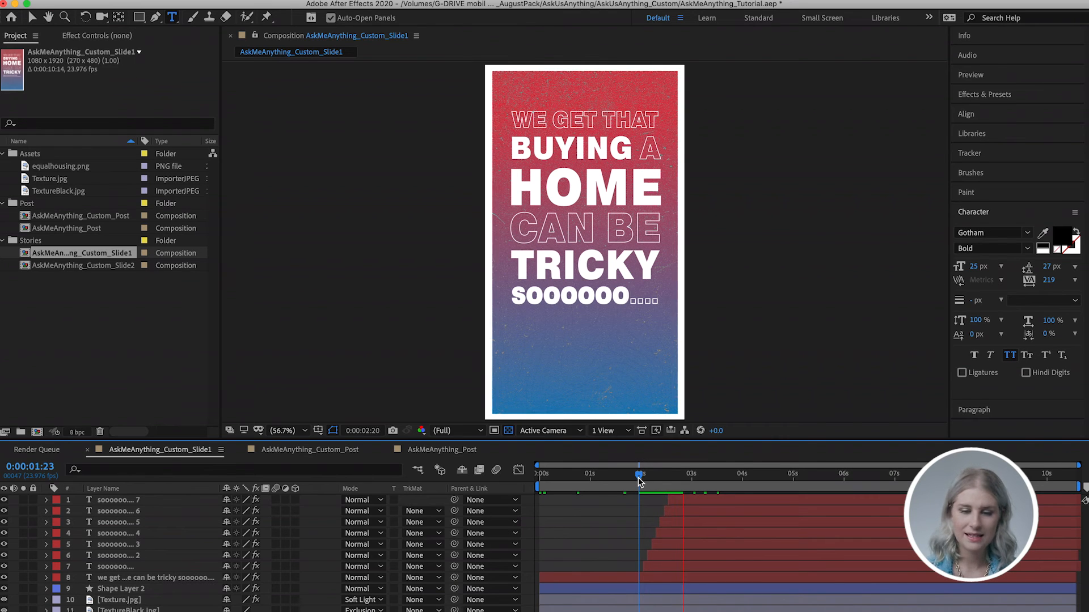
drag(637, 481, 620, 486)
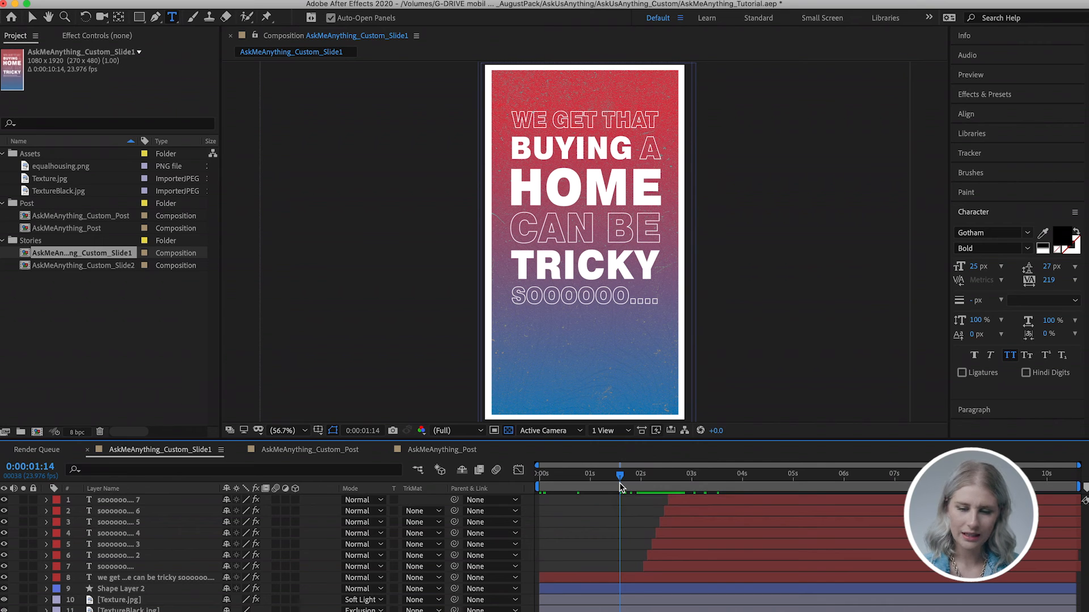
mouse_move(618, 478)
mouse_down()
mouse_move(597, 479)
mouse_move(620, 483)
mouse_up()
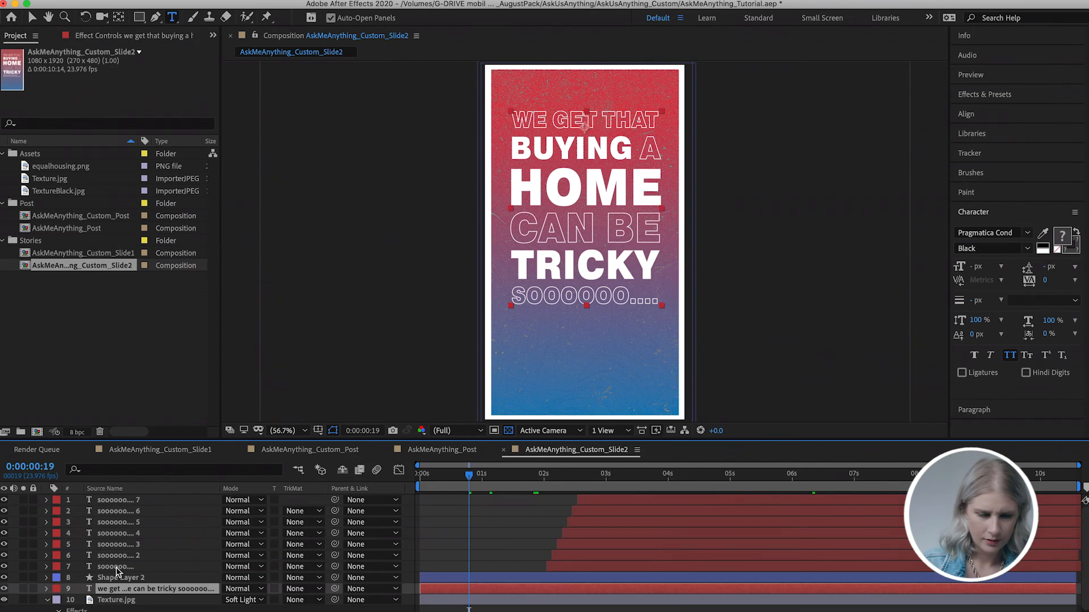
Delete the main text layer and all seven "sooooooo...." layers from AskMeAnything_Custom_Slide2, and return to AskMeAnything_Custom_Slide1
key(Delete)
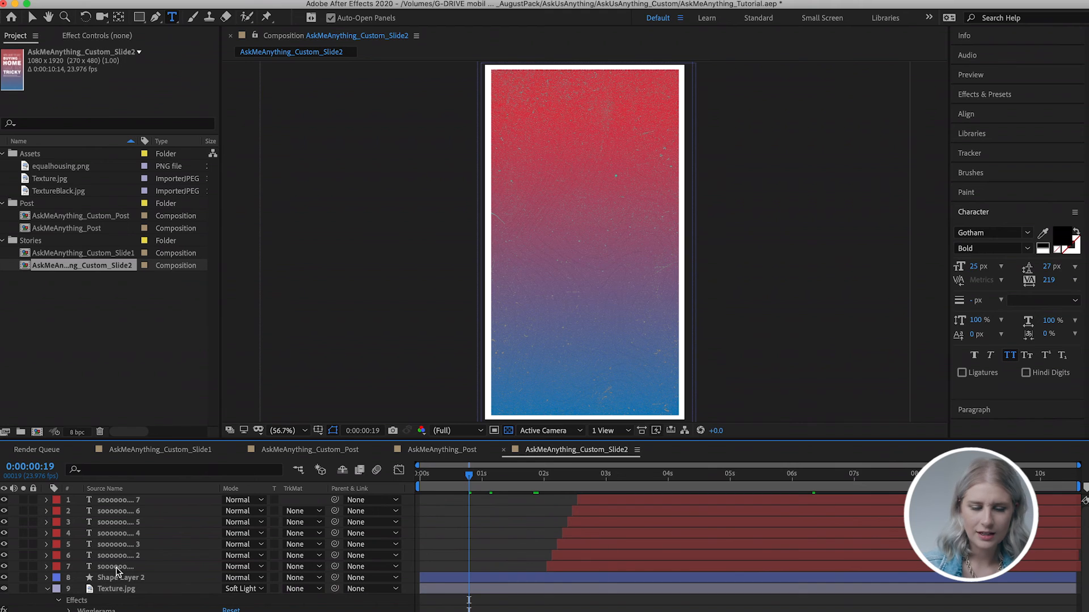
click(116, 567)
shift+click(108, 502)
key(Delete)
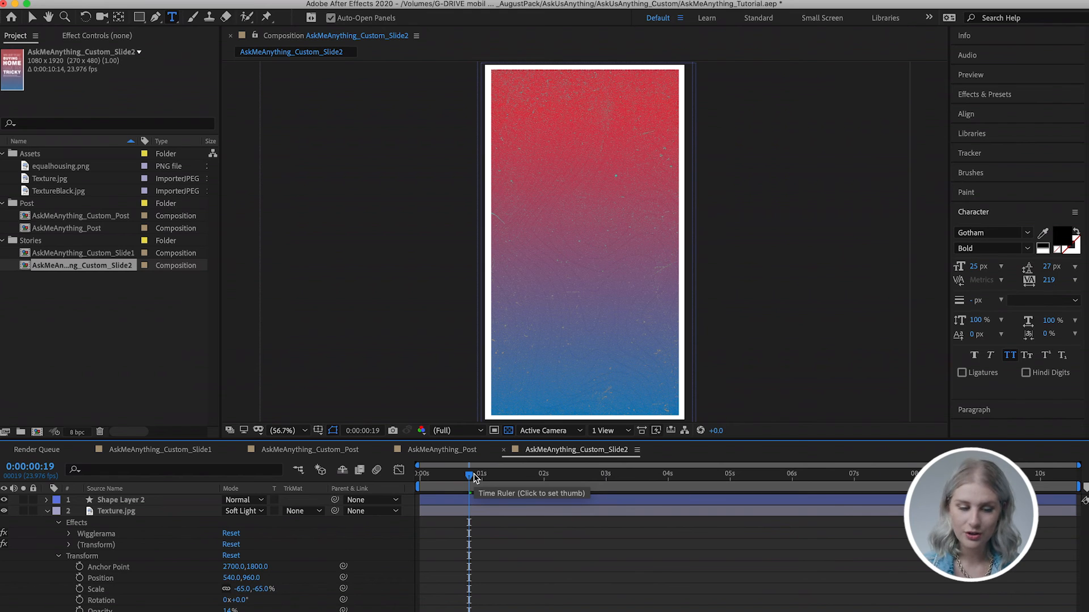
click(213, 452)
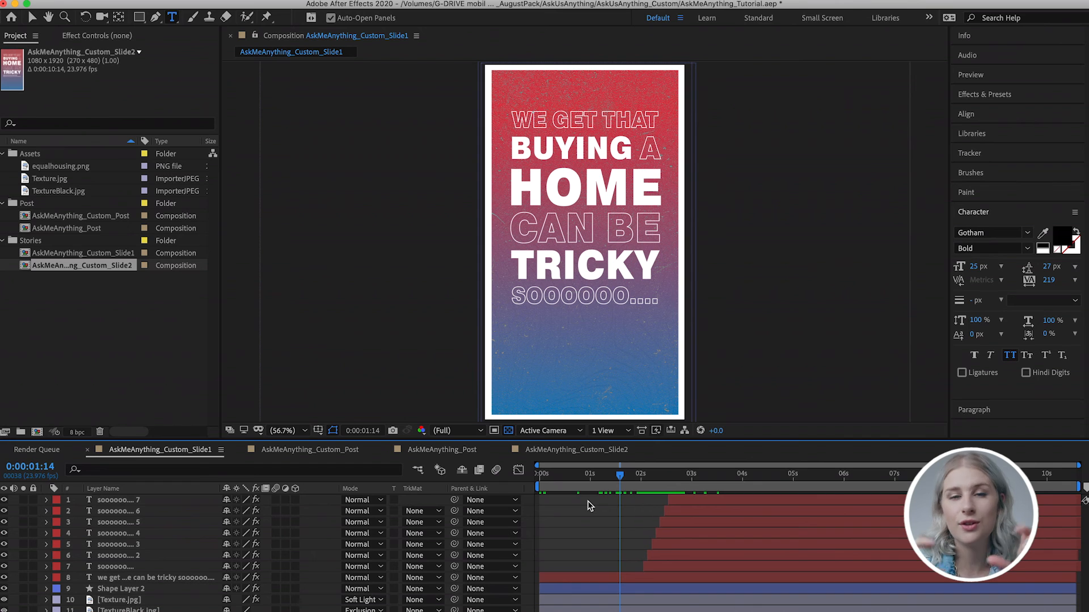